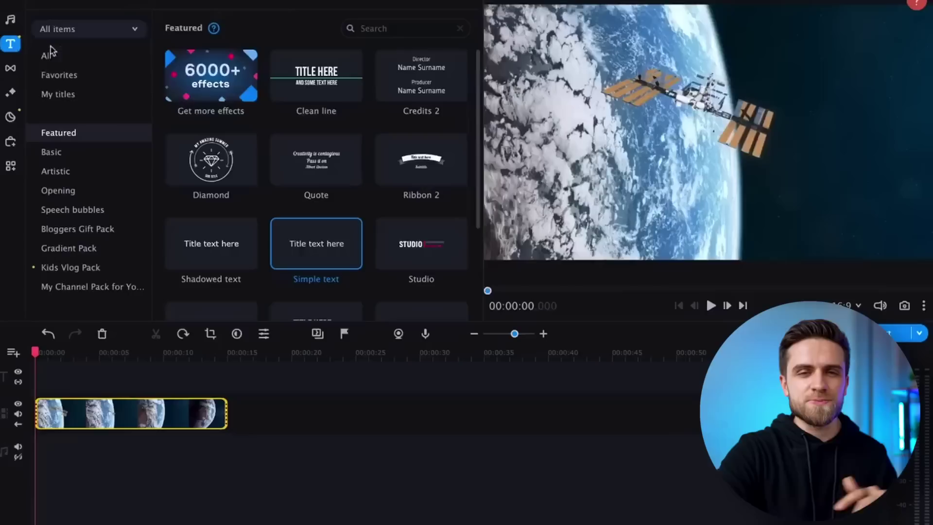
# Place a Simple text title on the title track
pyautogui.moveTo(320, 253); pyautogui.dragTo(39, 377)
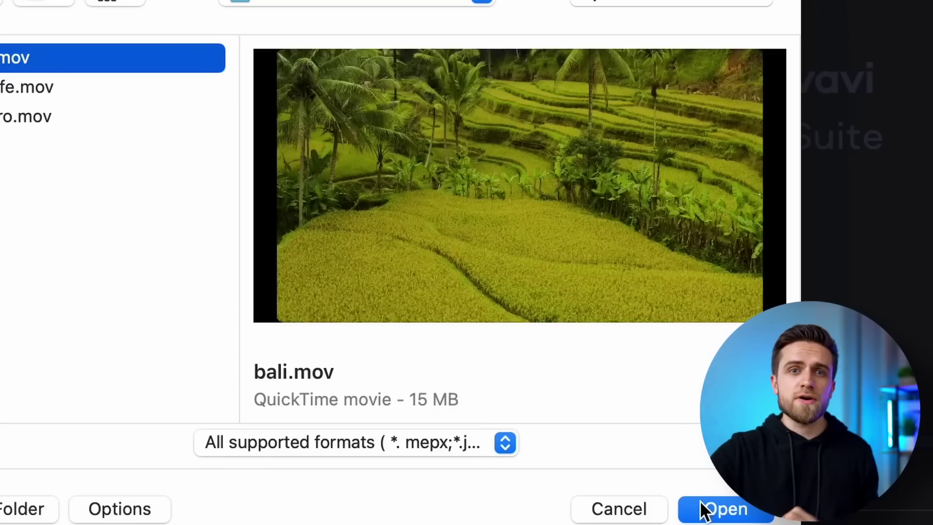
# Import bali.mov onto the timeline and split it at the playhead near 00:00:08
pyautogui.click(705, 509)
pyautogui.moveTo(230, 81); pyautogui.dragTo(89, 367)
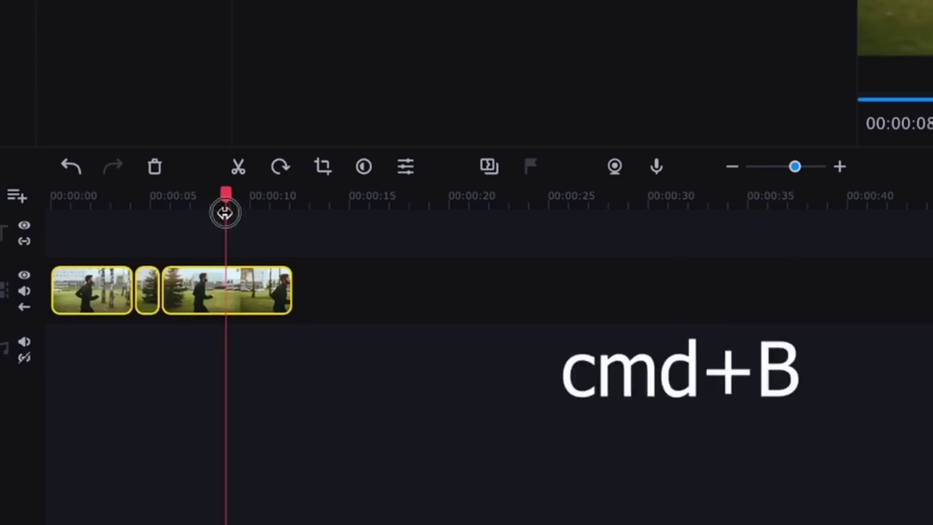
pyautogui.moveTo(225, 210); pyautogui.dragTo(217, 209)
pyautogui.hotkey('ctrl', 'b')
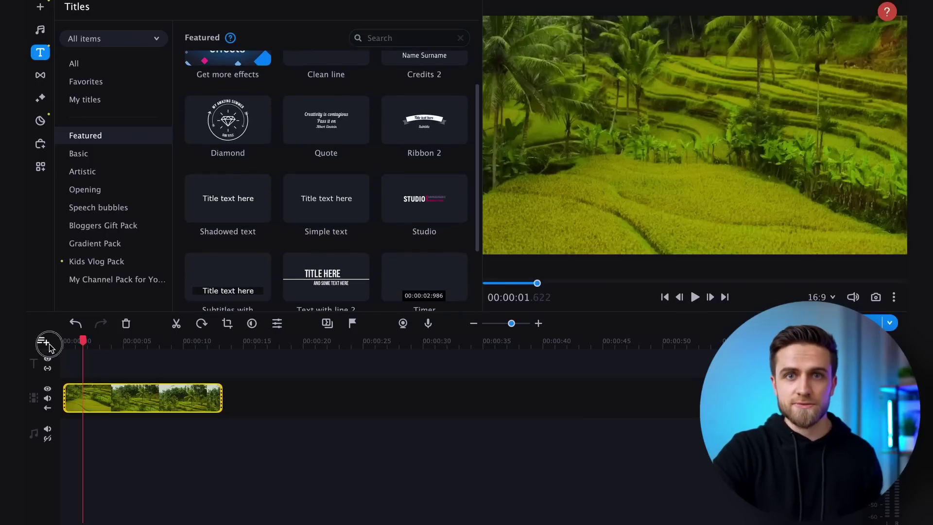
# Add three title tracks above the Bali clip, undoing an accidental extra video track
pyautogui.click(44, 343)
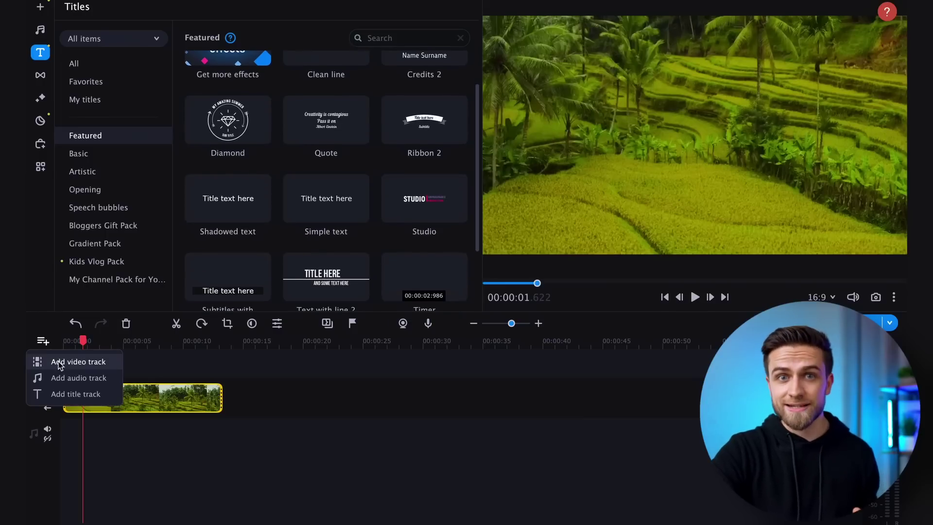
pyautogui.click(61, 365)
pyautogui.hotkey('ctrl', 'z')
pyautogui.click(43, 343)
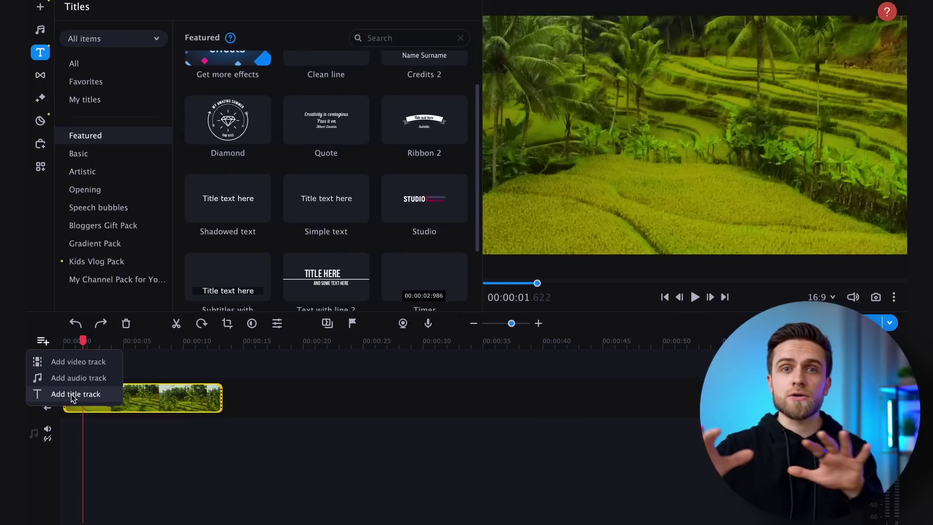
pyautogui.click(76, 393)
pyautogui.click(43, 343)
pyautogui.click(63, 393)
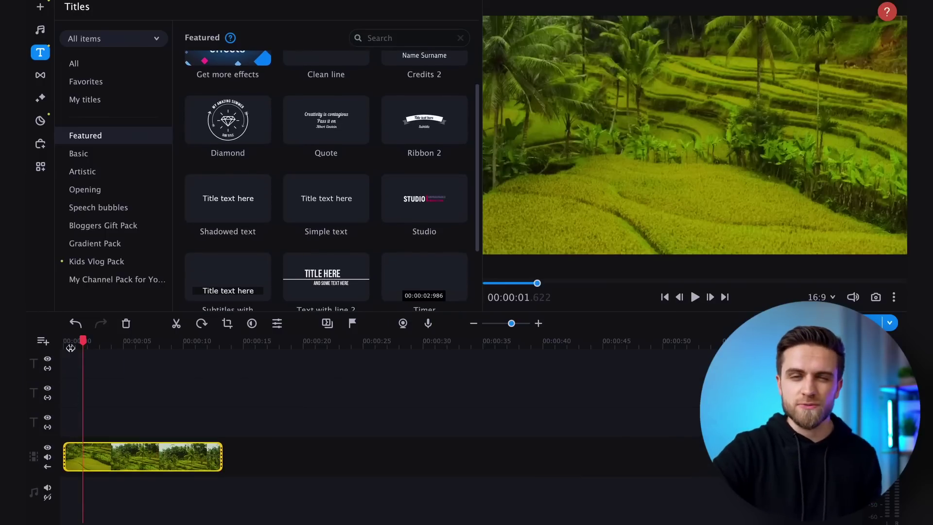
pyautogui.click(43, 341)
pyautogui.click(71, 394)
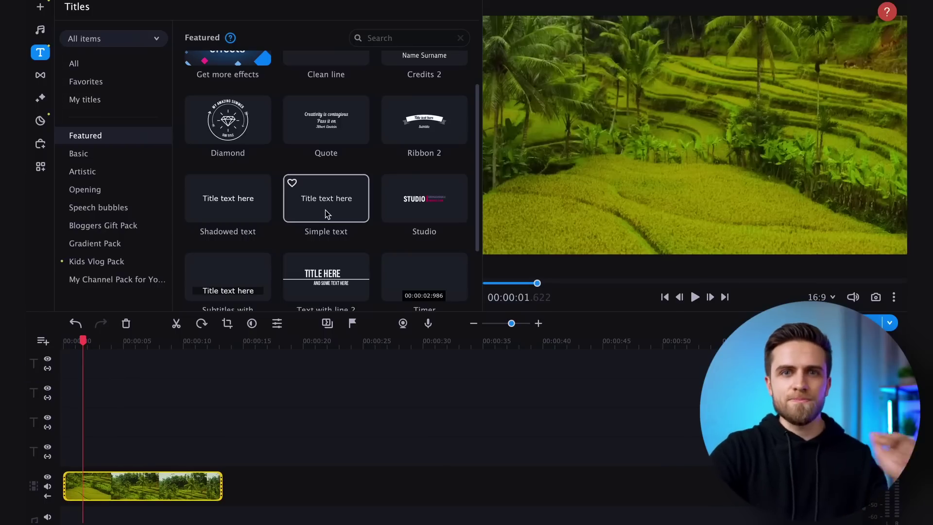
# Drop Simple text titles onto the title tracks, replacing the placeholder text with the letter B
pyautogui.moveTo(326, 214); pyautogui.dragTo(91, 460)
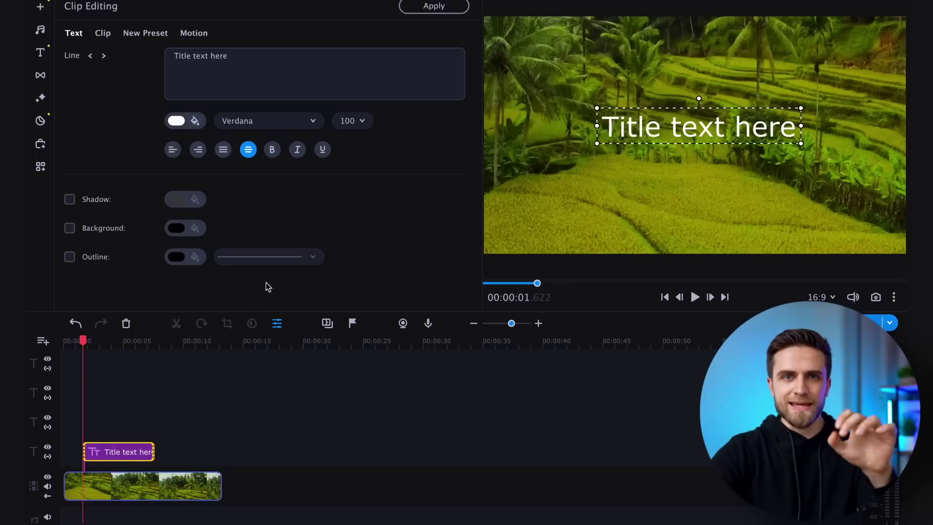
pyautogui.hotkey('ctrl', 'a')
pyautogui.press('BackSpace')
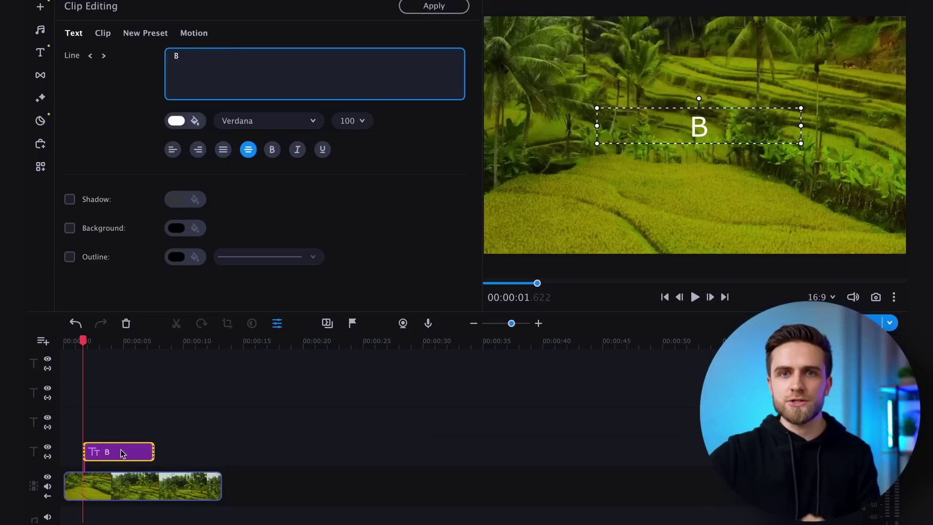
pyautogui.click(433, 8)
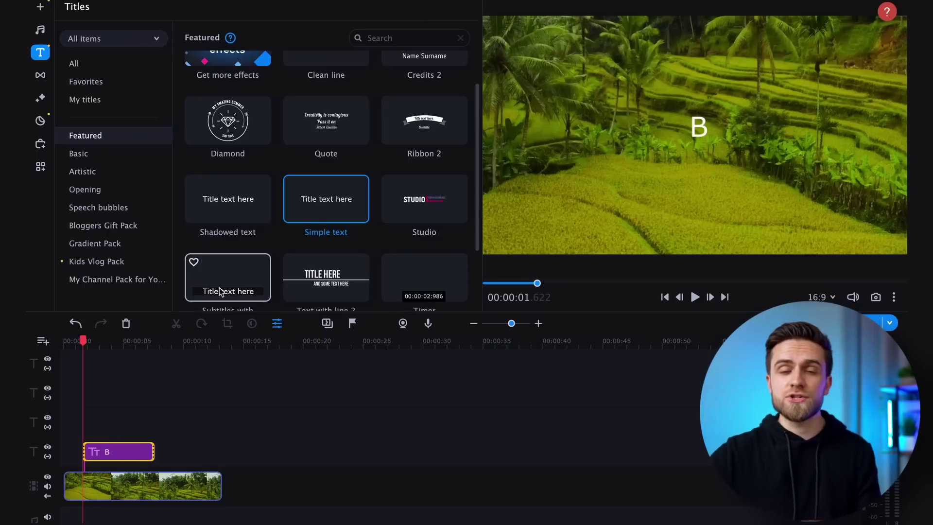
pyautogui.moveTo(317, 214); pyautogui.dragTo(100, 440)
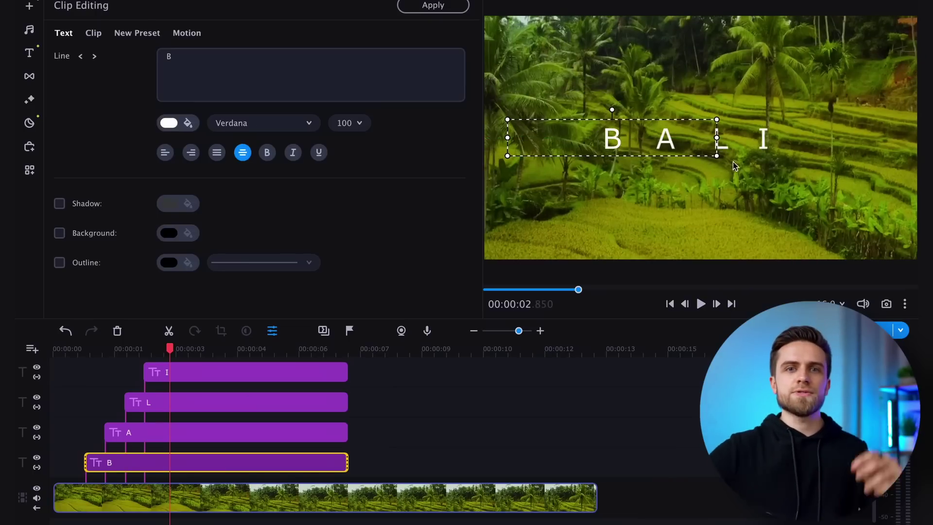
# Enable advanced keyframe animation on title B from More tools > Animation
pyautogui.click(29, 170)
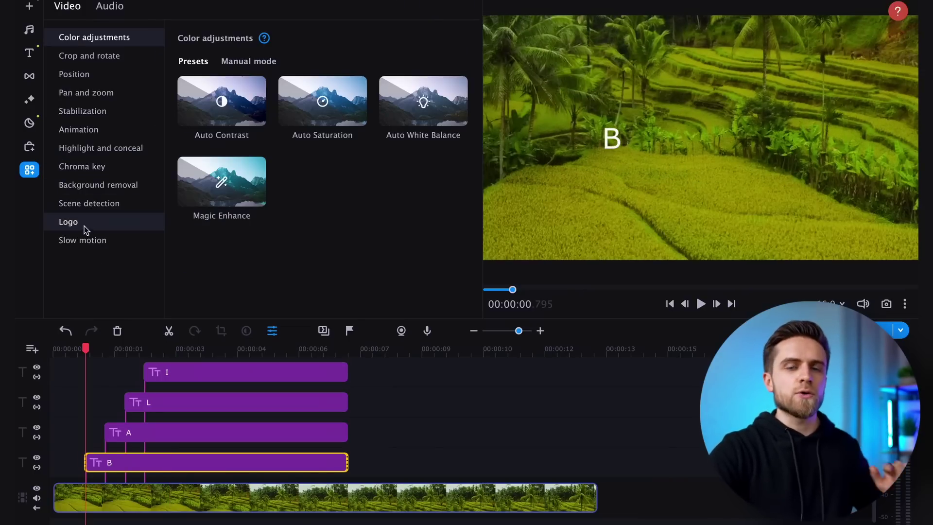
pyautogui.click(124, 136)
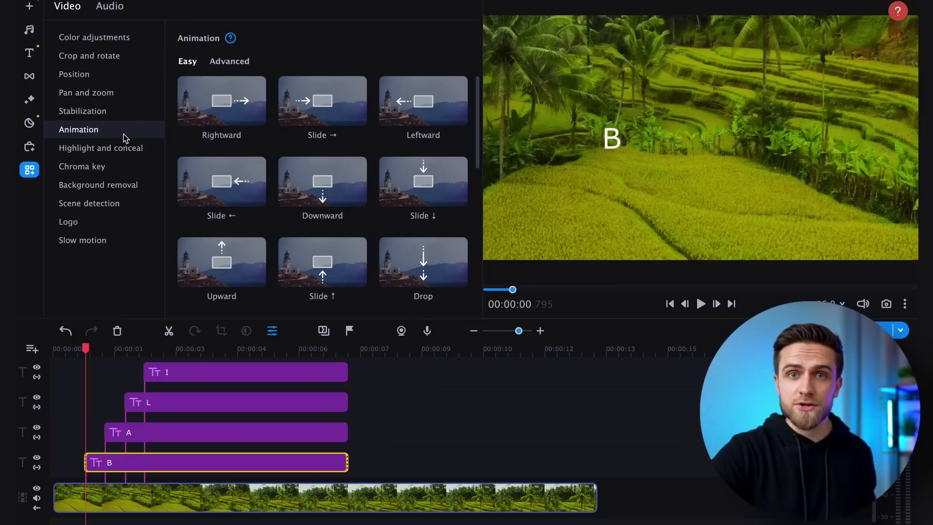
pyautogui.click(239, 70)
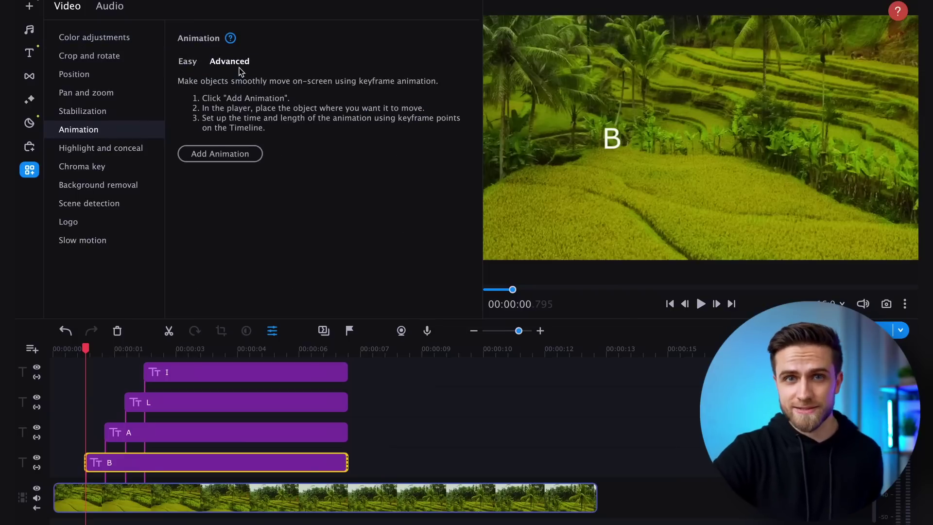
pyautogui.click(206, 156)
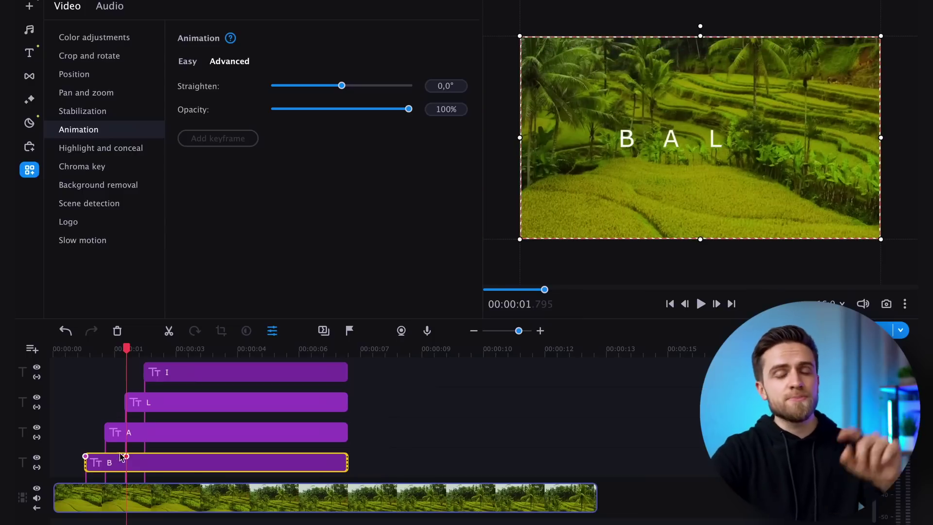
# Add a keyframe to title B at the playhead and select it for the 159.1° rotation
pyautogui.moveTo(125, 457); pyautogui.dragTo(103, 457)
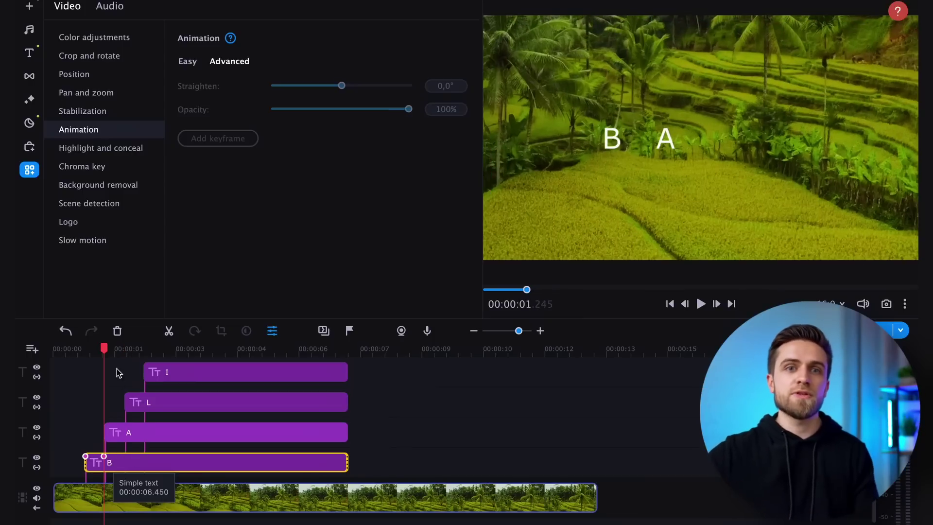
pyautogui.moveTo(105, 349); pyautogui.dragTo(119, 349)
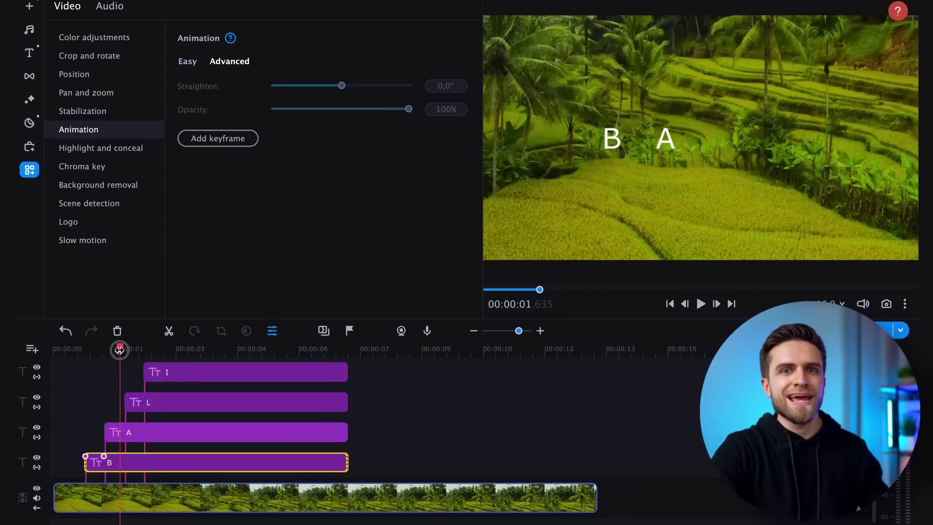
pyautogui.click(218, 139)
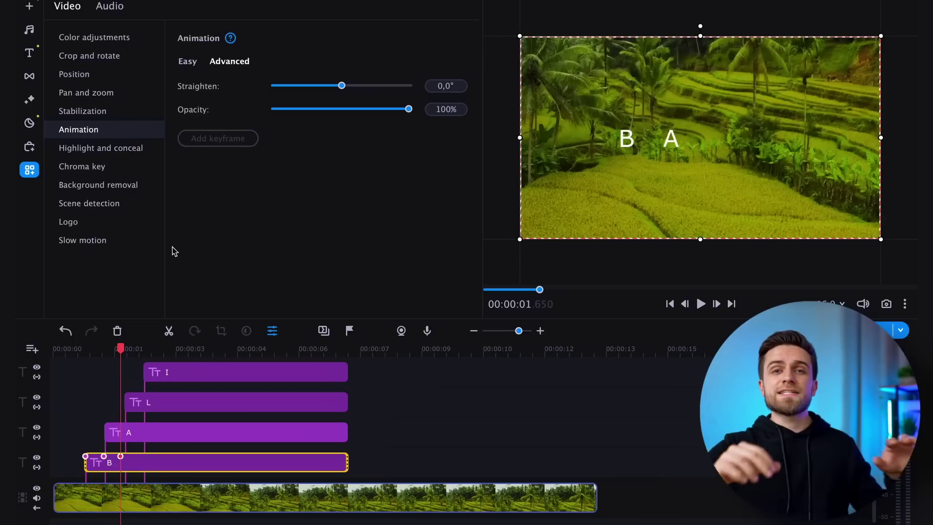
pyautogui.click(86, 457)
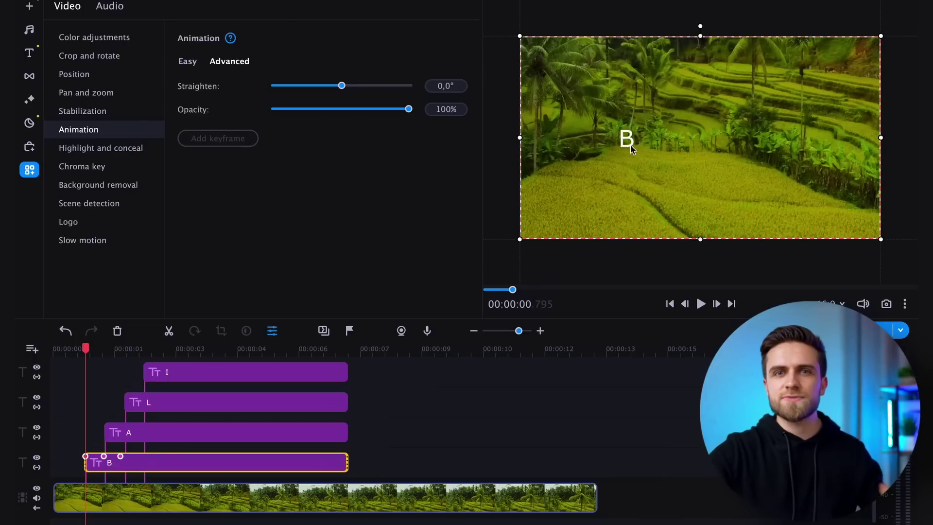
pyautogui.click(122, 356)
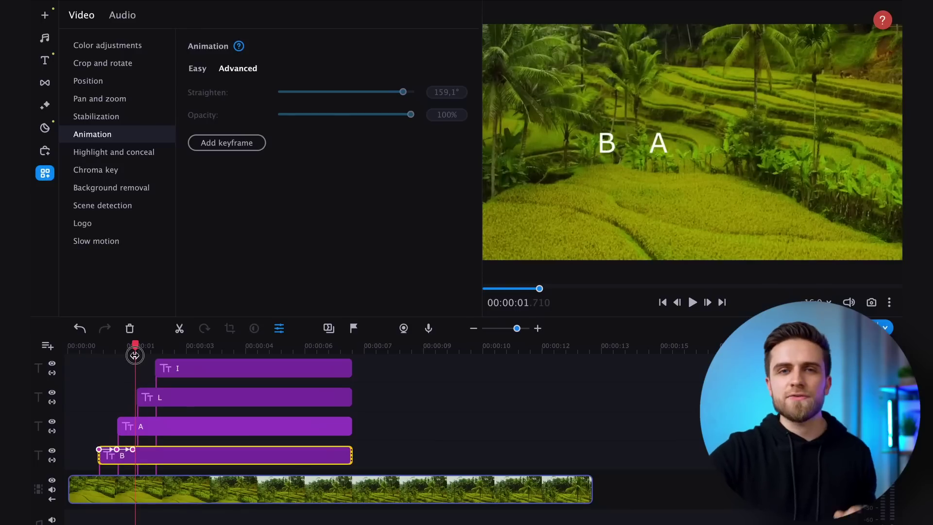
pyautogui.click(134, 355)
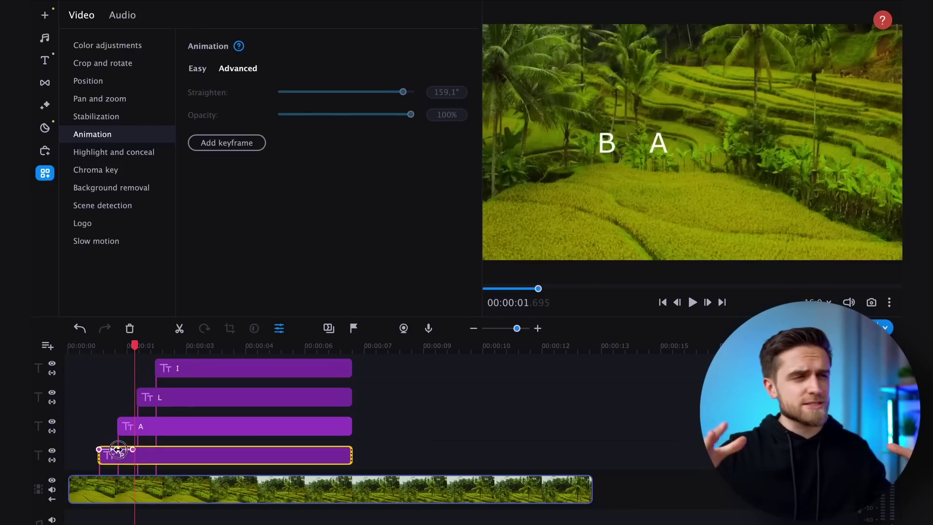
pyautogui.click(118, 449)
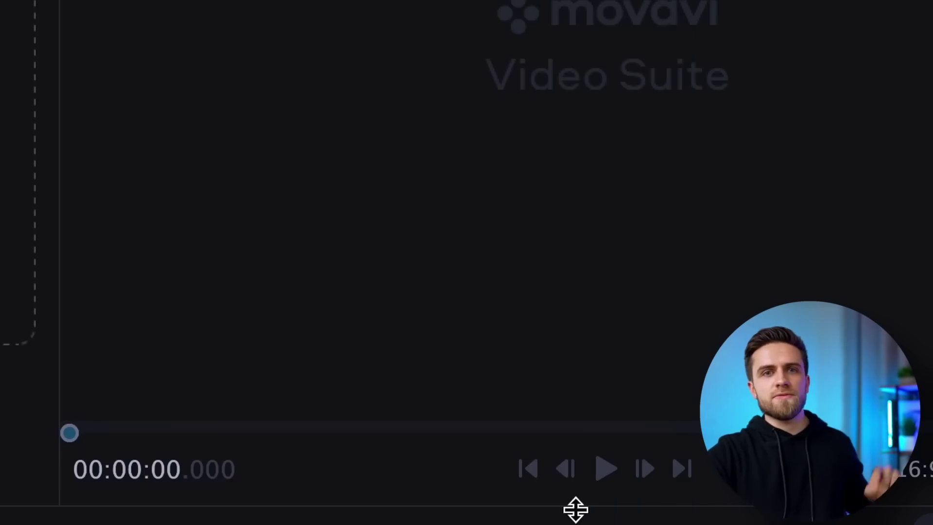
# Place giraffe.mov on the timeline and add five title tracks above it
pyautogui.moveTo(245, 83); pyautogui.dragTo(107, 387)
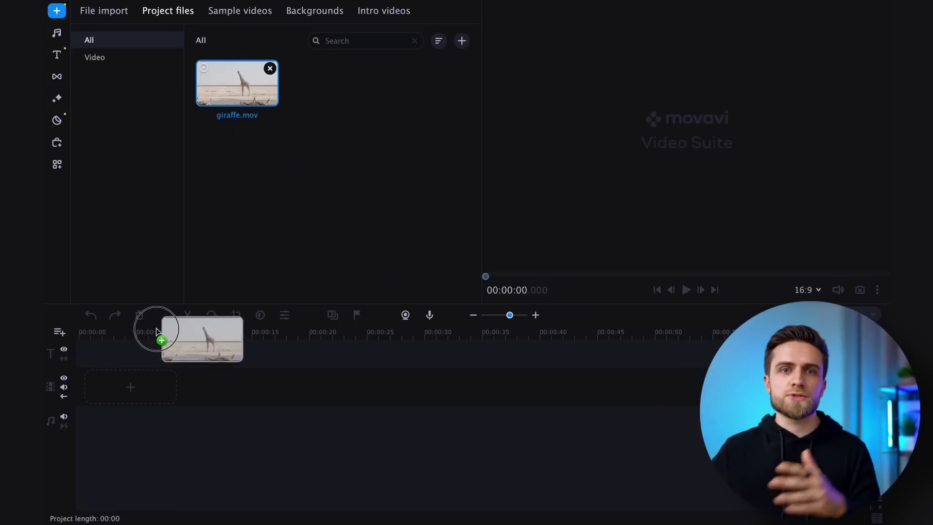
pyautogui.click(60, 331)
pyautogui.click(95, 387)
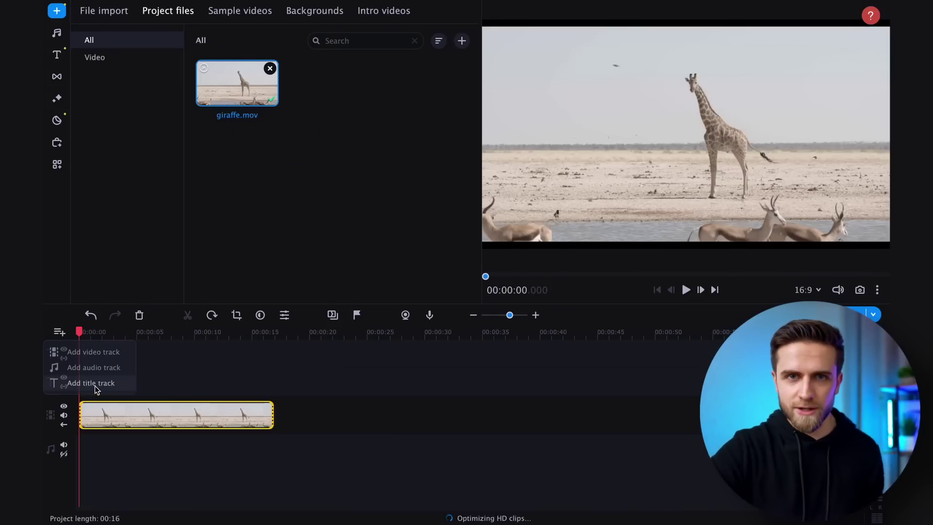
pyautogui.click(67, 334)
pyautogui.click(95, 384)
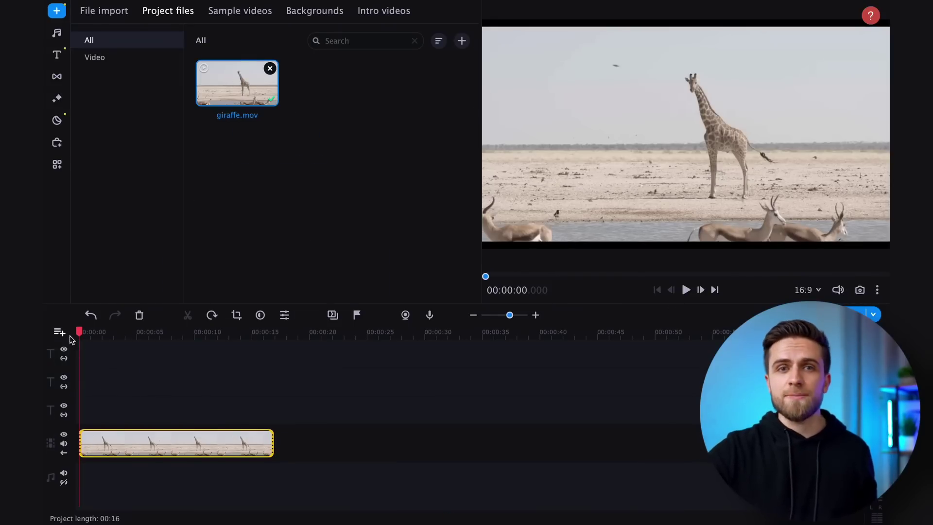
pyautogui.click(59, 332)
pyautogui.click(95, 383)
pyautogui.click(59, 331)
pyautogui.click(98, 384)
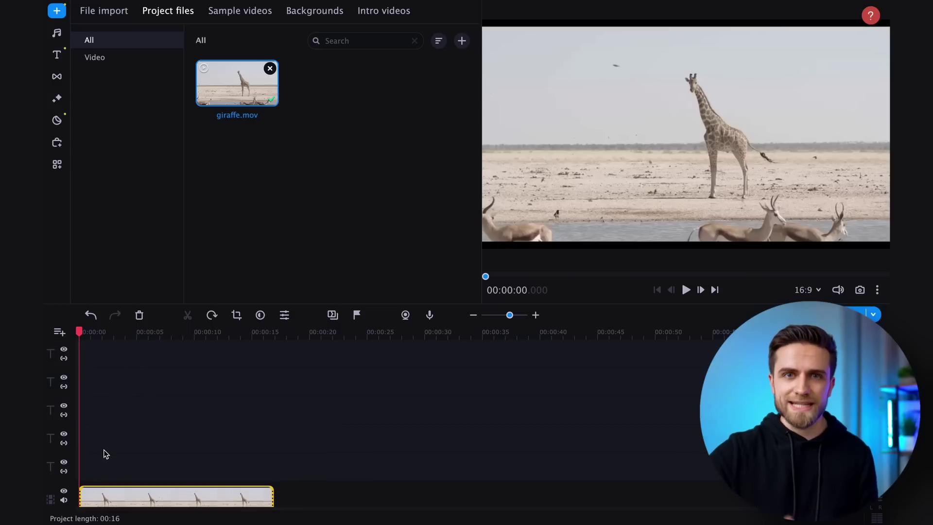
pyautogui.click(60, 331)
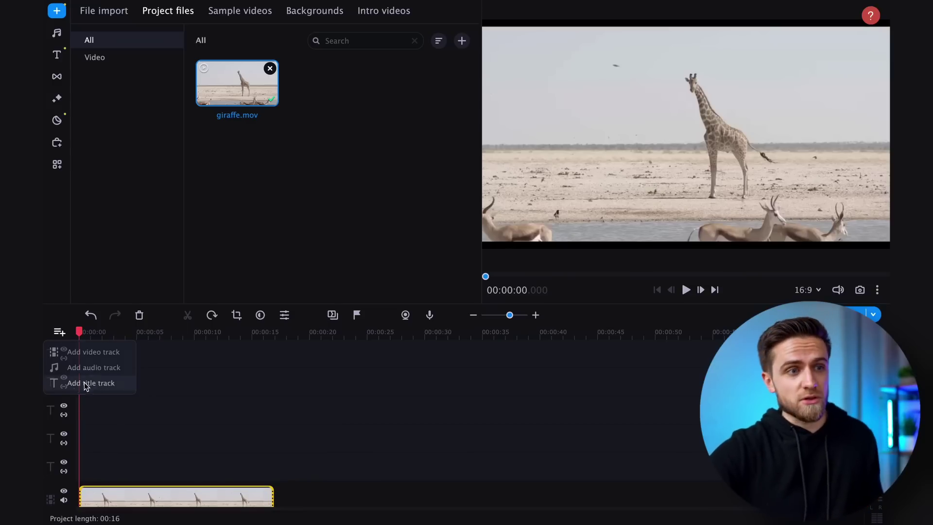
pyautogui.click(85, 386)
# Preview the Simple text title in the Titles library and place it on the timeline
pyautogui.click(59, 56)
pyautogui.scroll(-3, 361, 258)
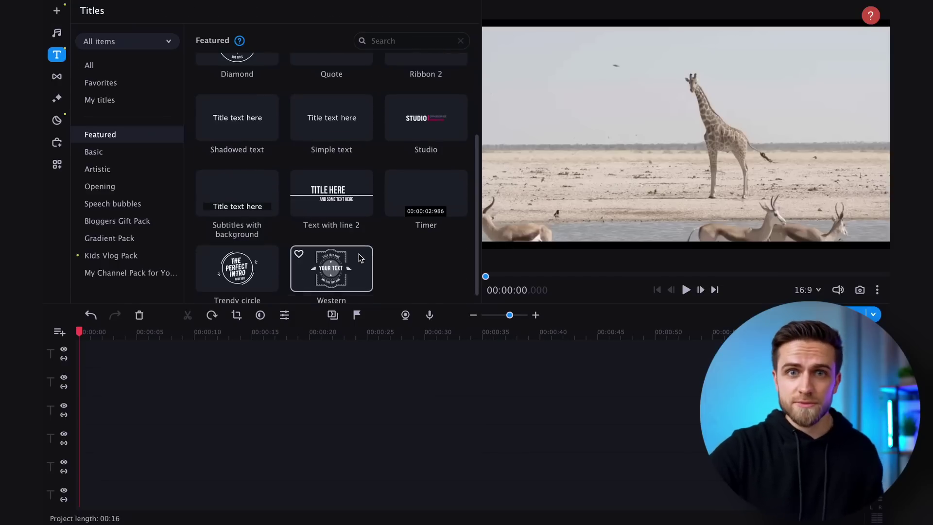
pyautogui.click(349, 134)
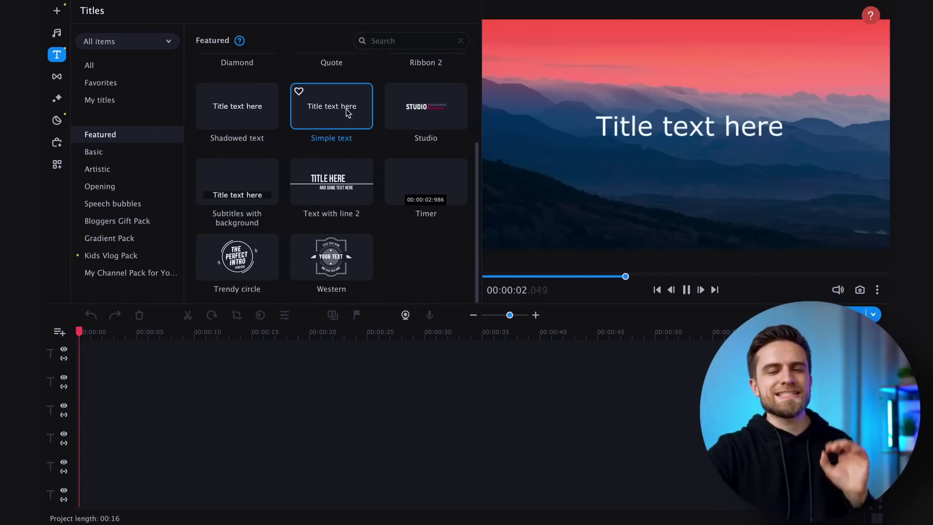
pyautogui.moveTo(344, 134); pyautogui.dragTo(114, 362)
# Retype the title clips as single letters M O V A V I and move three clips down a track
pyautogui.doubleClick(112, 356)
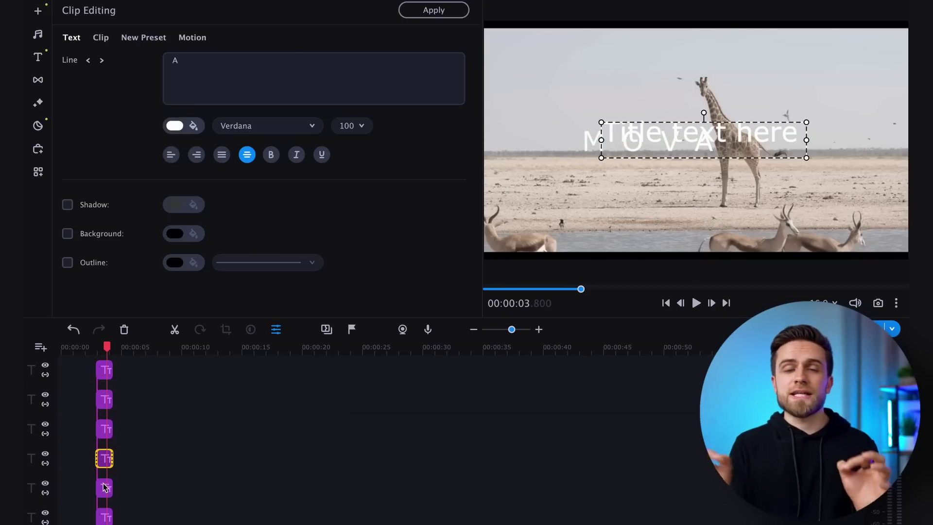
pyautogui.click(104, 487)
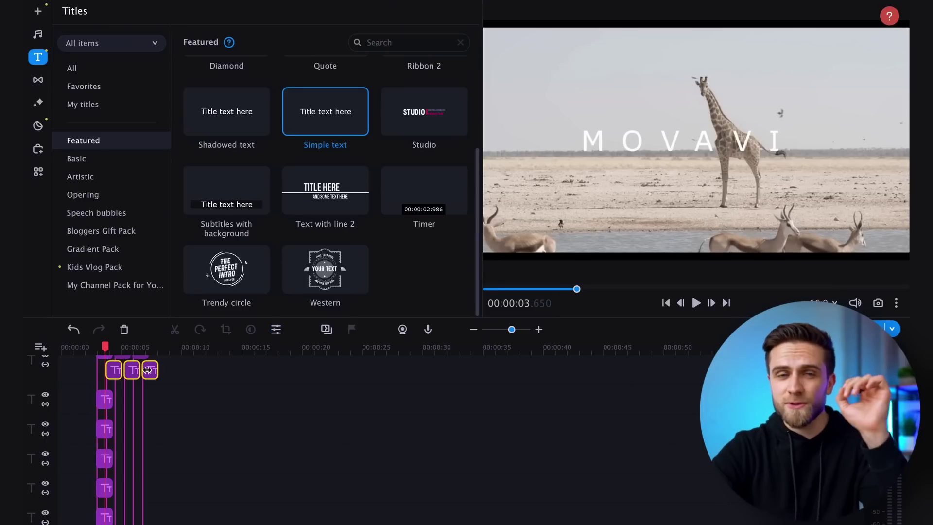
pyautogui.moveTo(148, 370); pyautogui.dragTo(160, 395)
# Give the top-track M copies different fonts, starting with Xingkai SC
pyautogui.moveTo(85, 368); pyautogui.dragTo(149, 368)
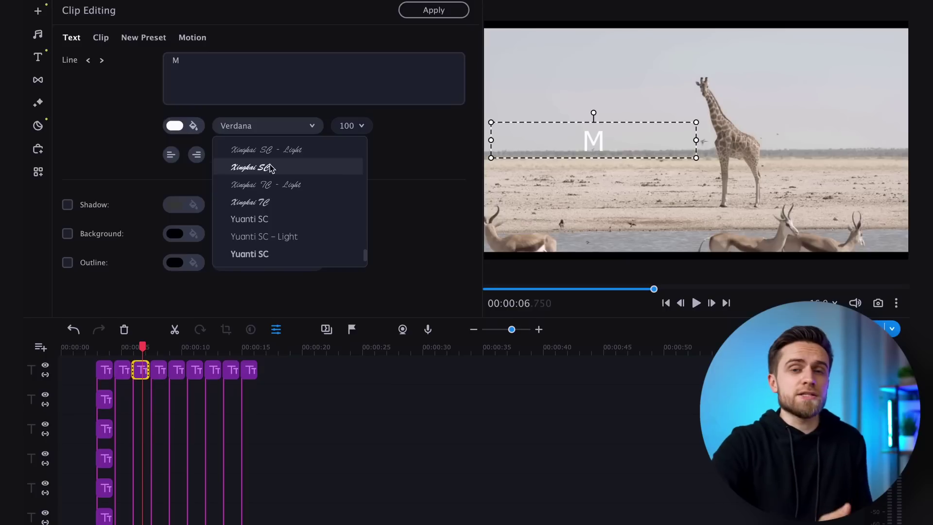
pyautogui.click(271, 166)
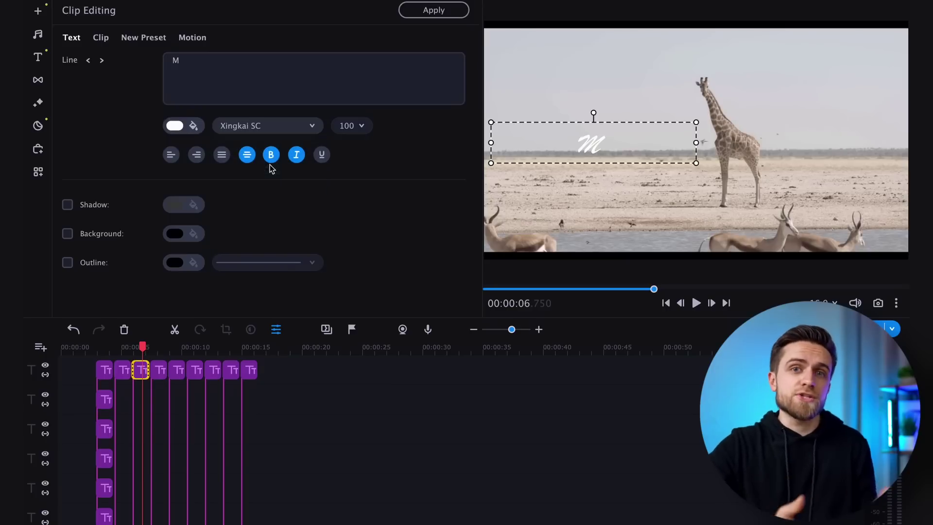
pyautogui.click(160, 371)
pyautogui.click(290, 130)
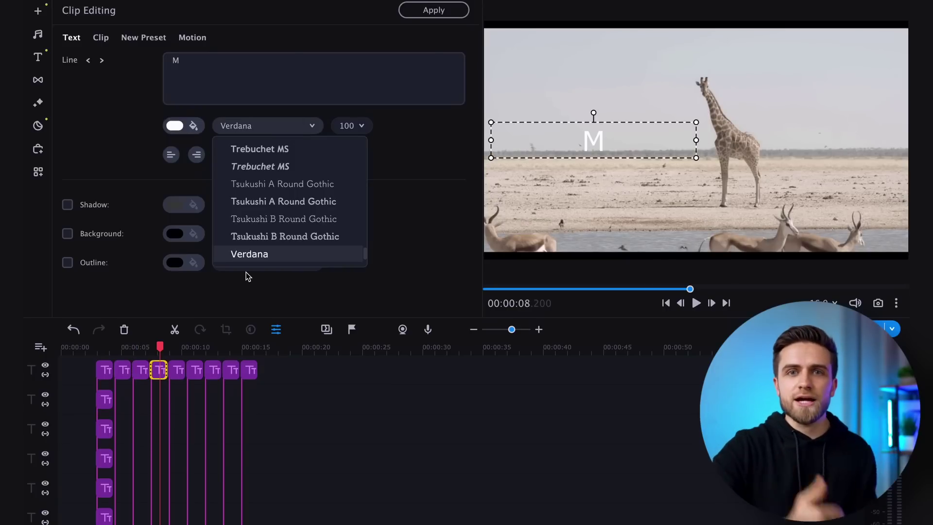
pyautogui.scroll(-3, 266, 237)
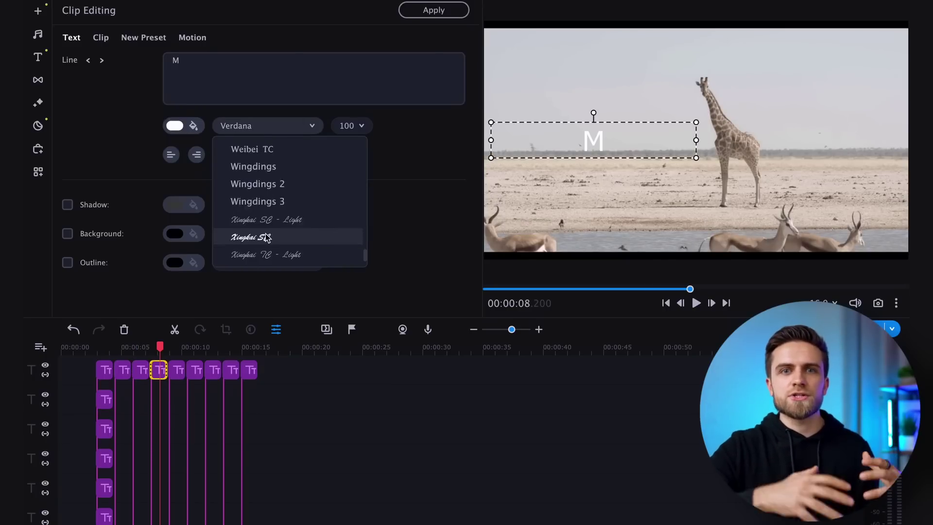
pyautogui.scroll(-1, 266, 237)
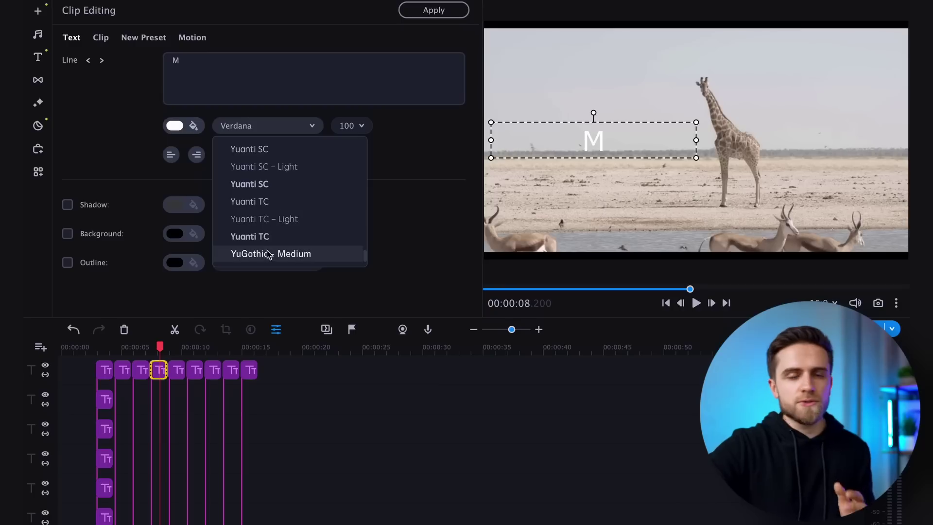
pyautogui.scroll(-5, 270, 253)
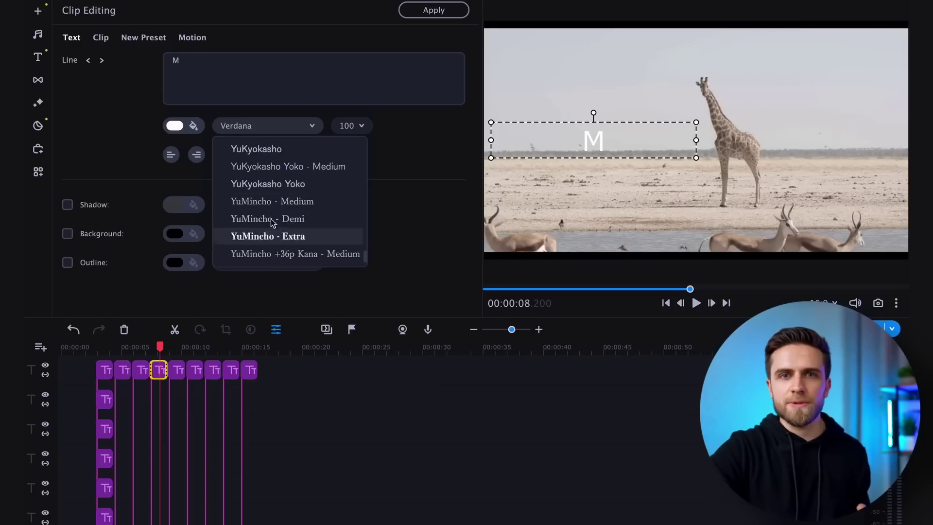
pyautogui.scroll(-3, 271, 214)
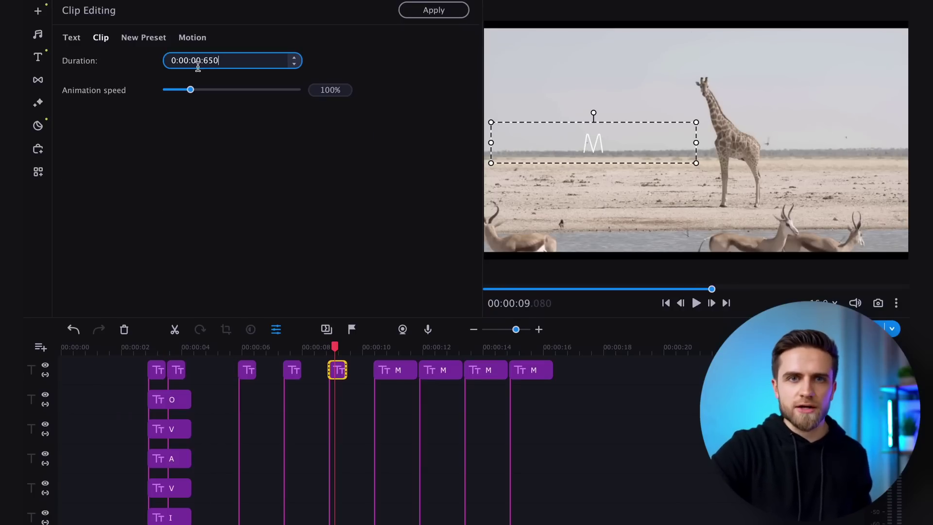
# Shorten the M clips and rearrange the title clips along the second track
pyautogui.click(391, 377)
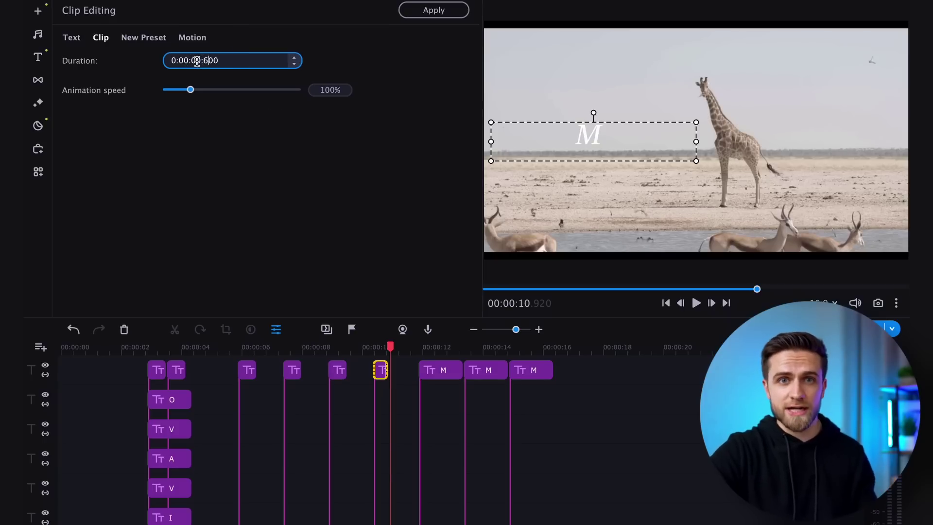
pyautogui.click(433, 379)
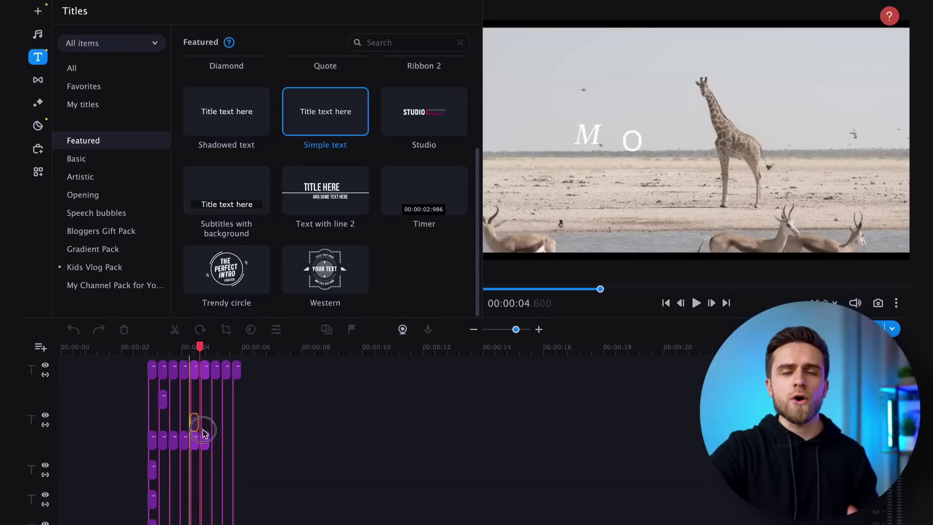
pyautogui.moveTo(203, 433); pyautogui.dragTo(215, 447)
pyautogui.moveTo(162, 398); pyautogui.dragTo(208, 412)
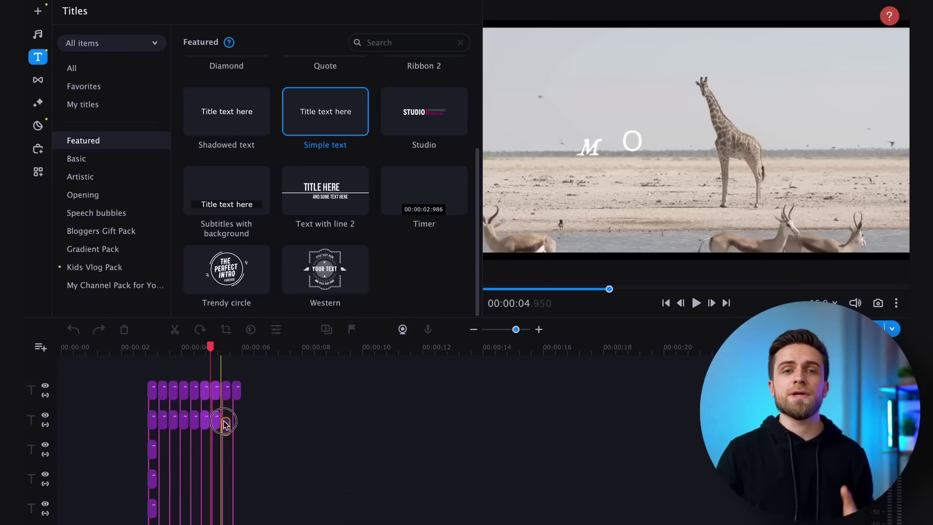
pyautogui.moveTo(224, 422); pyautogui.dragTo(245, 411)
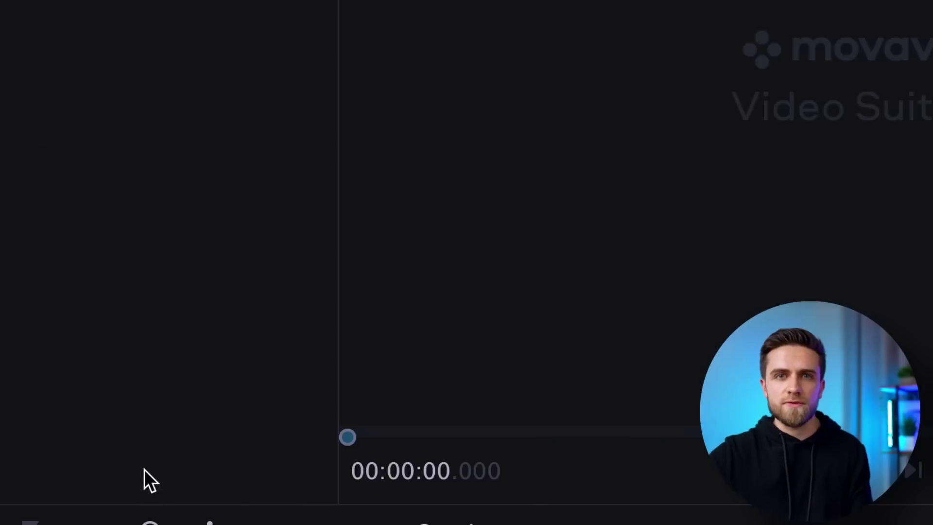
# Add macro.mov and a Simple text title reading MOVAVI in the Chalkduster font
pyautogui.moveTo(231, 80); pyautogui.dragTo(100, 390)
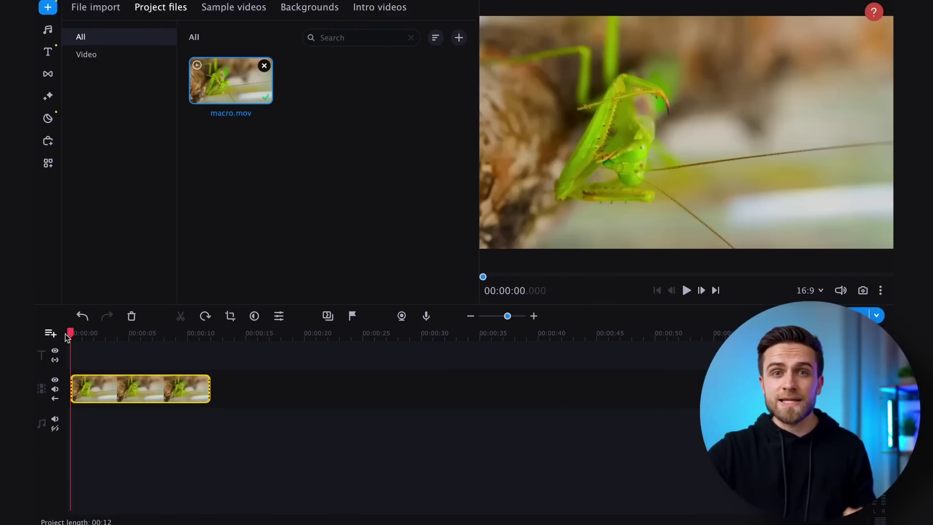
pyautogui.click(48, 51)
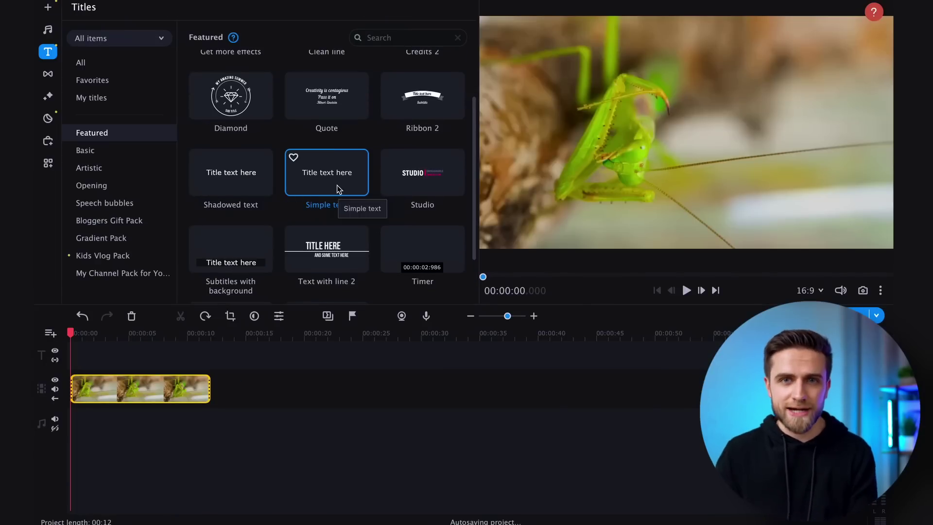
pyautogui.moveTo(338, 189); pyautogui.dragTo(86, 359)
pyautogui.tripleClick(264, 92)
pyautogui.write('MOVAVI')
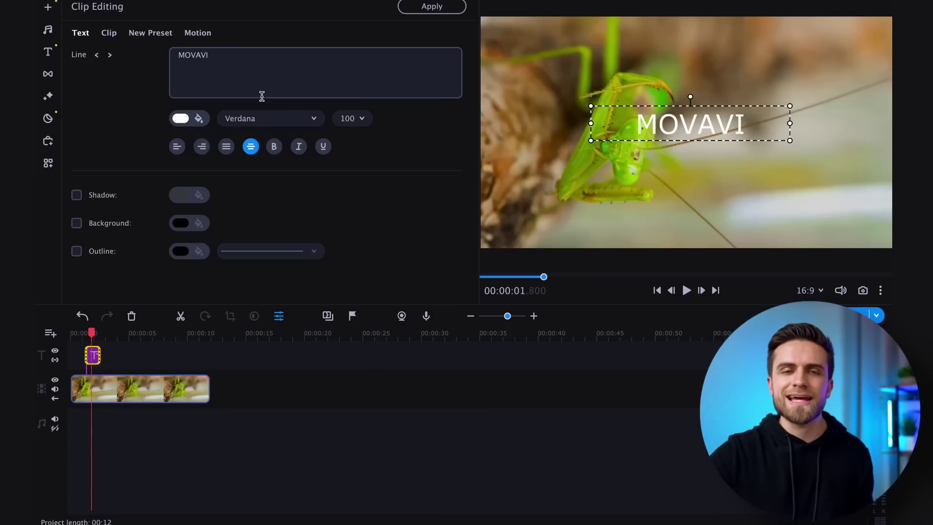
pyautogui.click(255, 119)
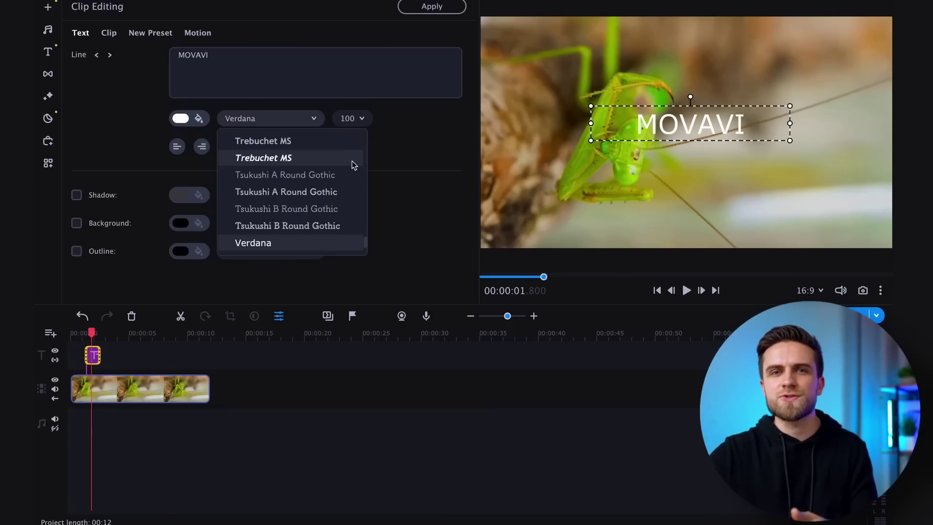
pyautogui.scroll(10, 362, 231)
pyautogui.click(302, 156)
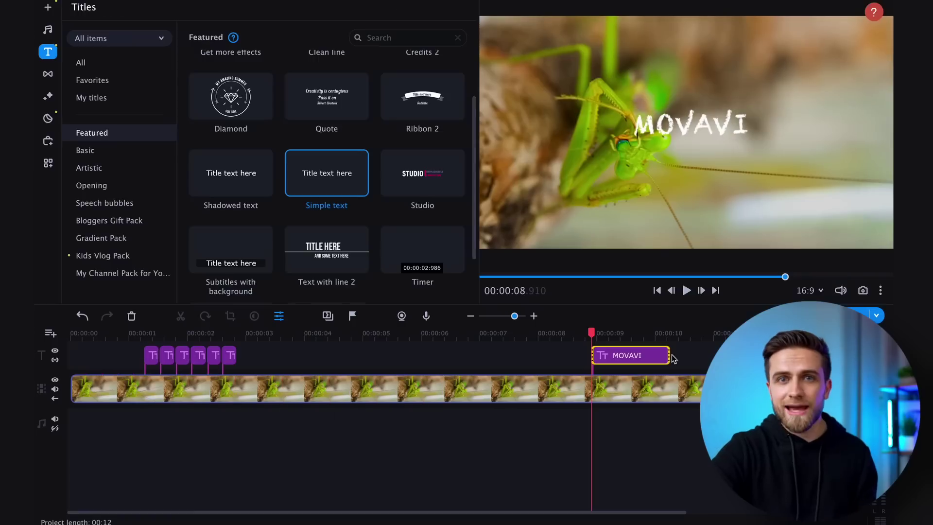
# Trim the MOVAVI title clip down to a brief flash on the title track
pyautogui.moveTo(670, 359); pyautogui.dragTo(605, 357)
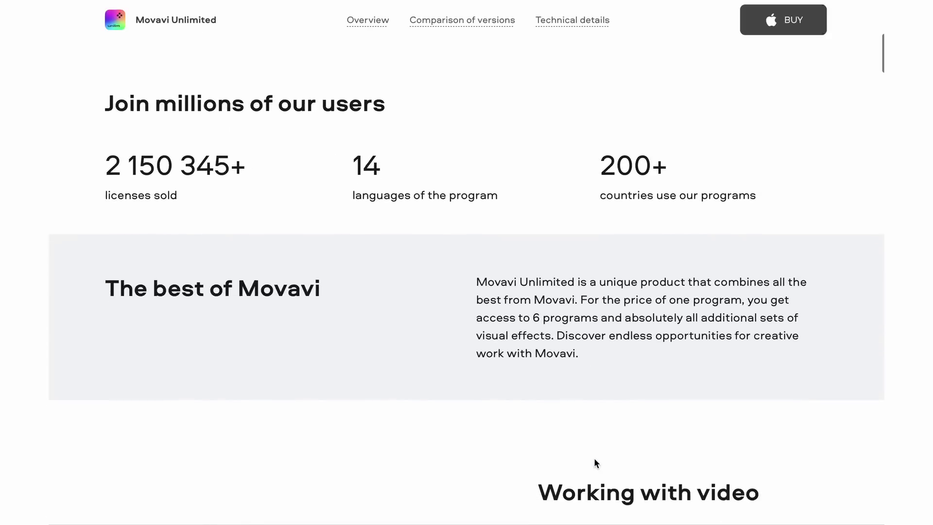
# Scroll down the Movavi Unlimited page toward the catalogue of effect packs
pyautogui.scroll(-15, 595, 461)
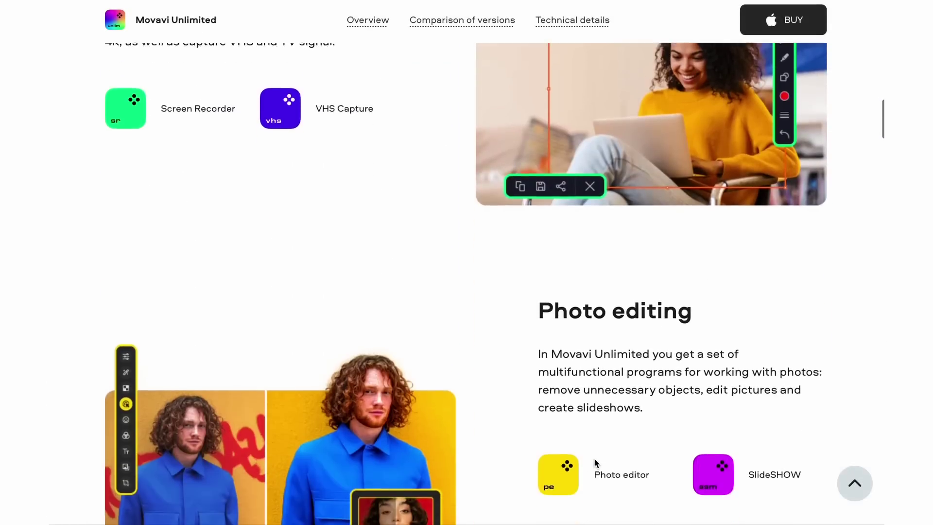
pyautogui.scroll(-10, 594, 458)
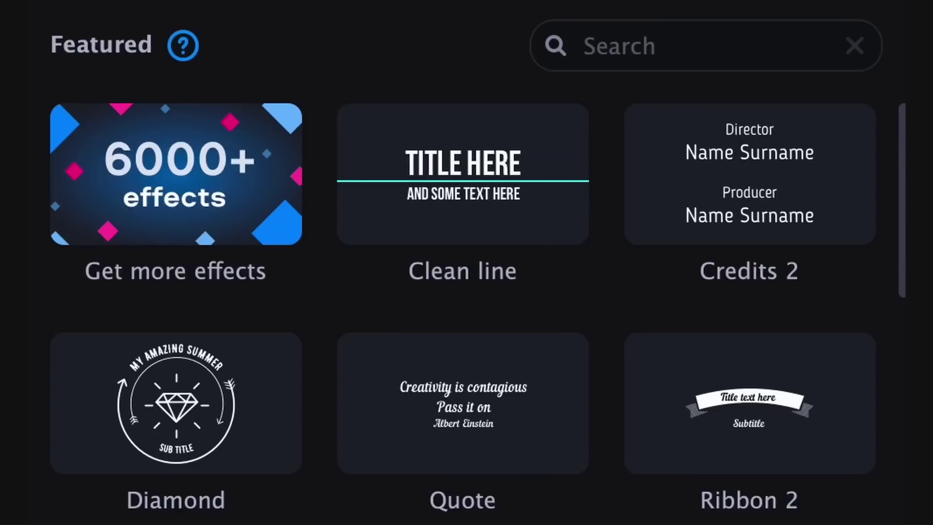
# Scroll down the Featured titles grid, with Get more effects at the top
pyautogui.scroll(-10, 466, 292)
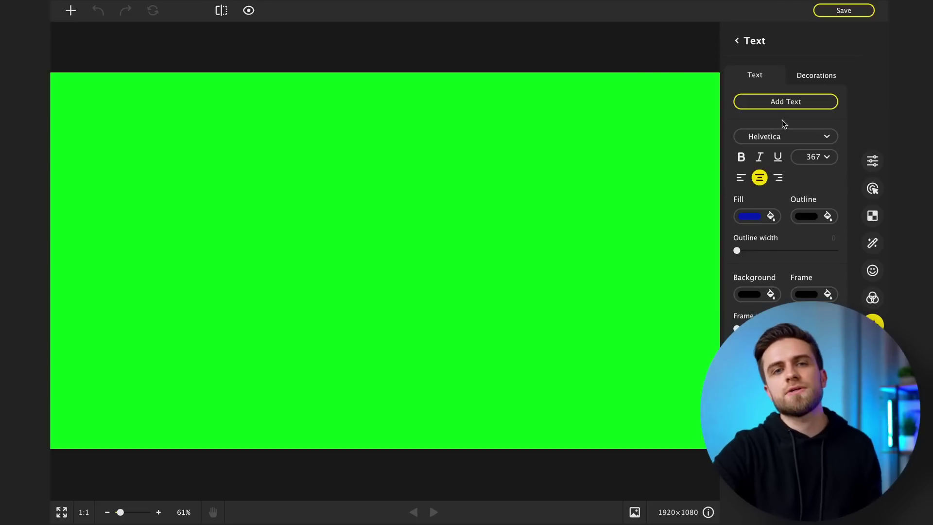
# Keep the MOVAVI text in blue Helvetica on green, and put white.png on the timeline beneath it
pyautogui.click(780, 103)
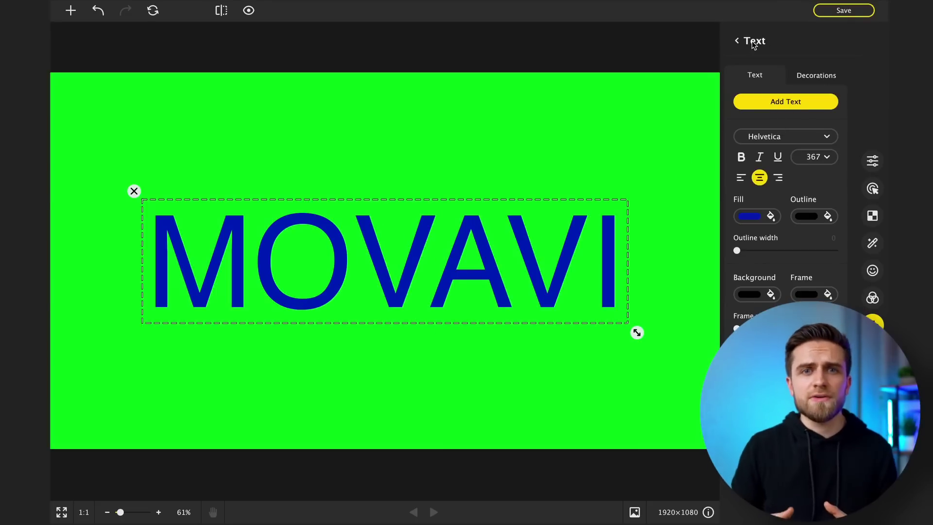
pyautogui.click(826, 138)
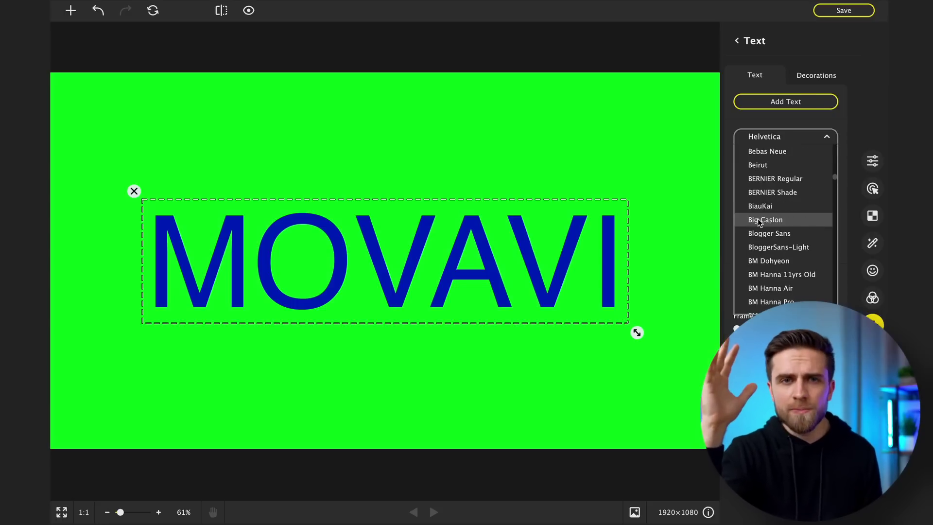
pyautogui.scroll(15, 760, 222)
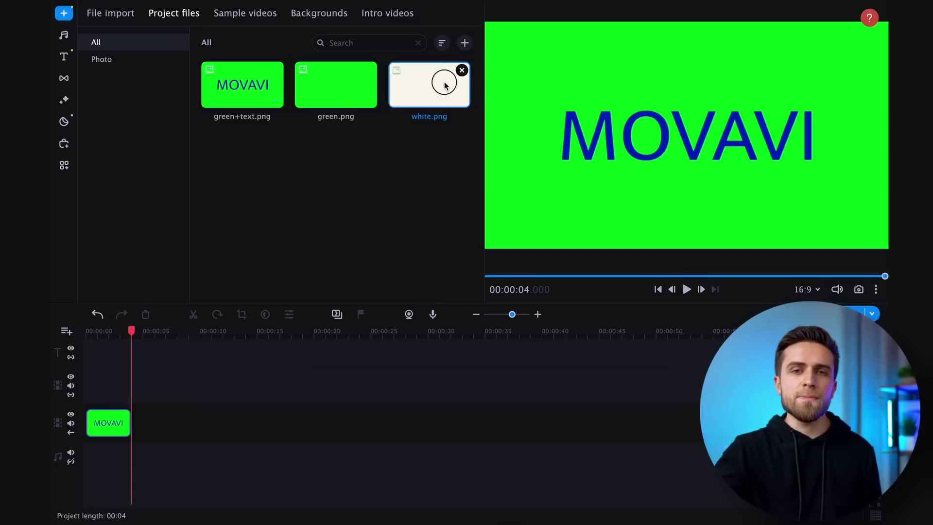
pyautogui.moveTo(444, 85); pyautogui.dragTo(121, 397)
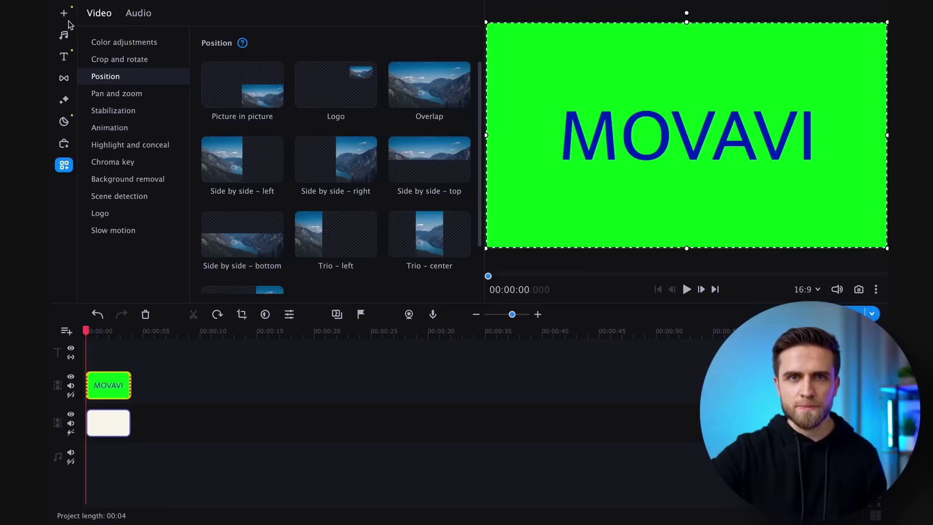
# Put green.png before the white clip and stretch the MOVAVI overlay to about 8 seconds
pyautogui.click(68, 17)
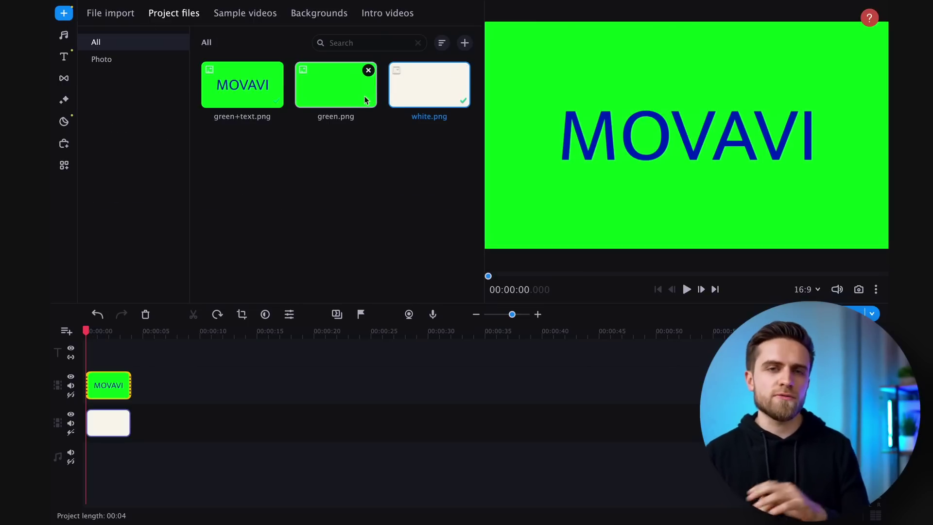
pyautogui.moveTo(365, 100); pyautogui.dragTo(143, 427)
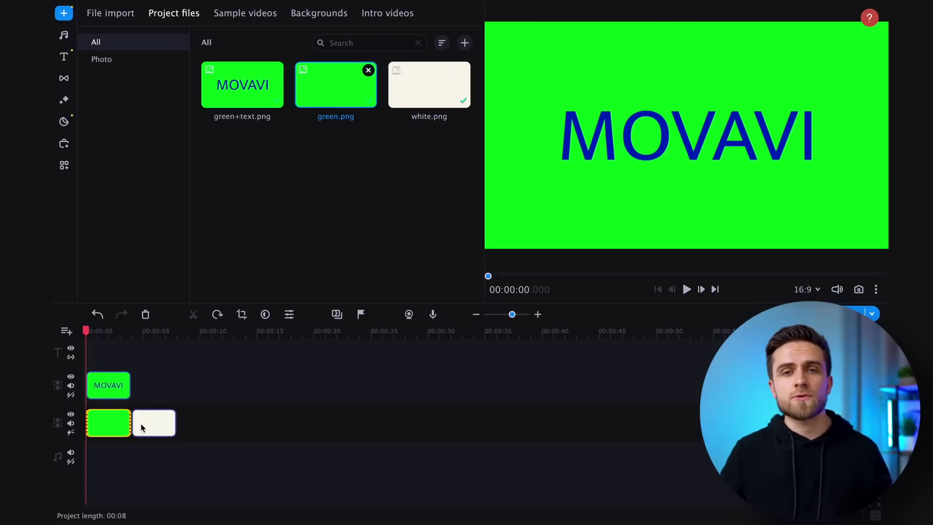
pyautogui.click(126, 395)
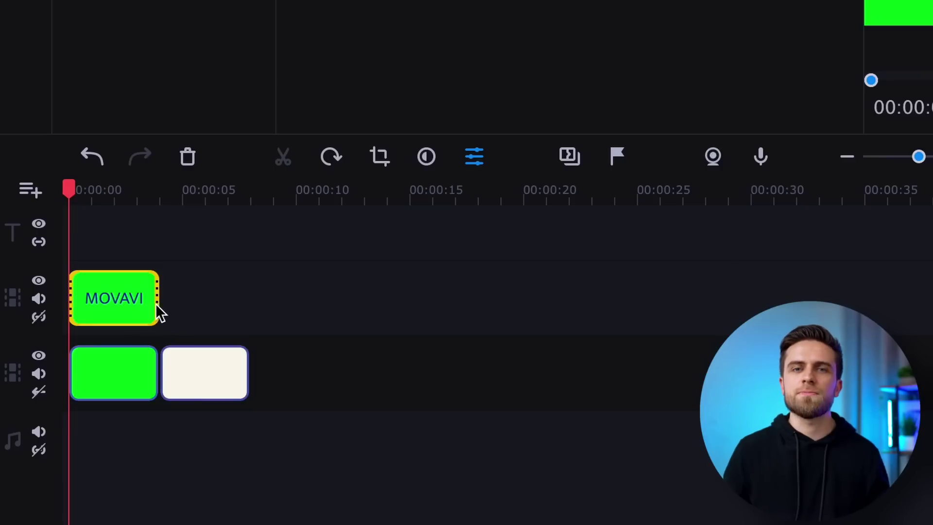
pyautogui.moveTo(156, 304); pyautogui.dragTo(247, 300)
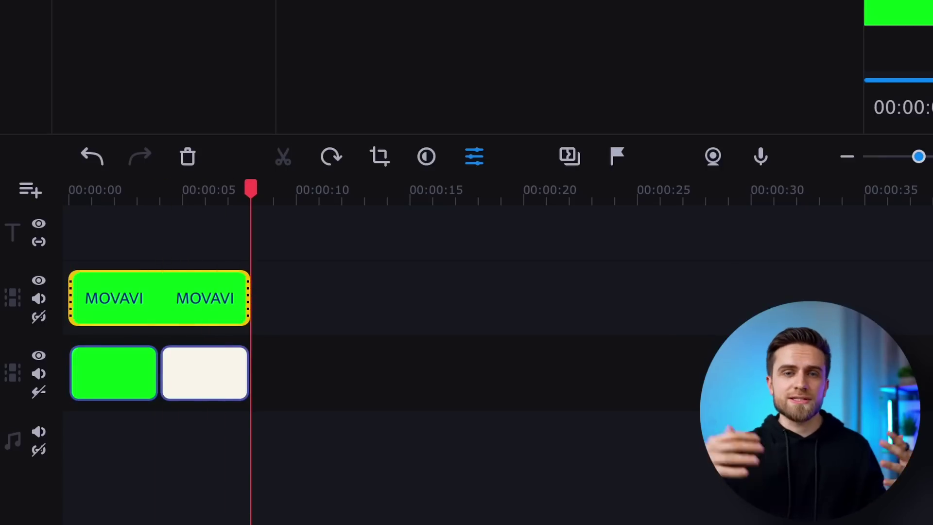
pyautogui.click(106, 76)
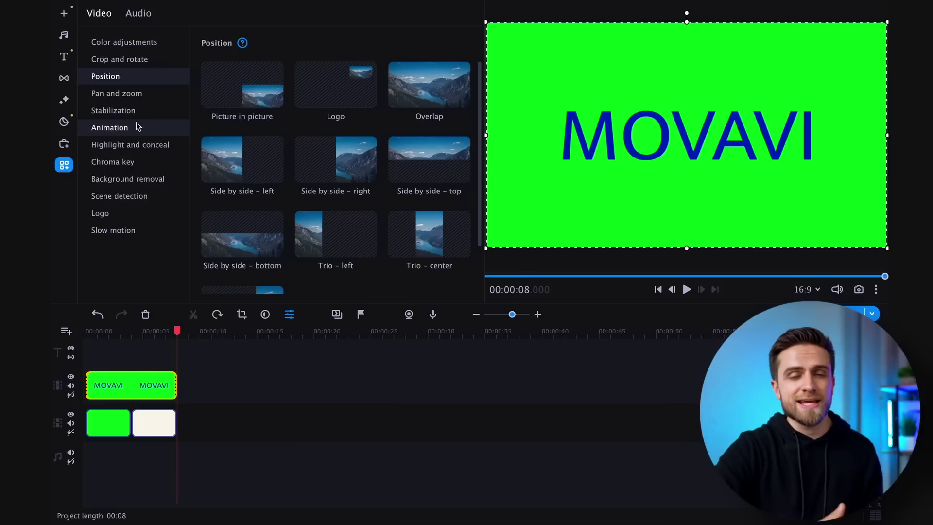
pyautogui.click(127, 158)
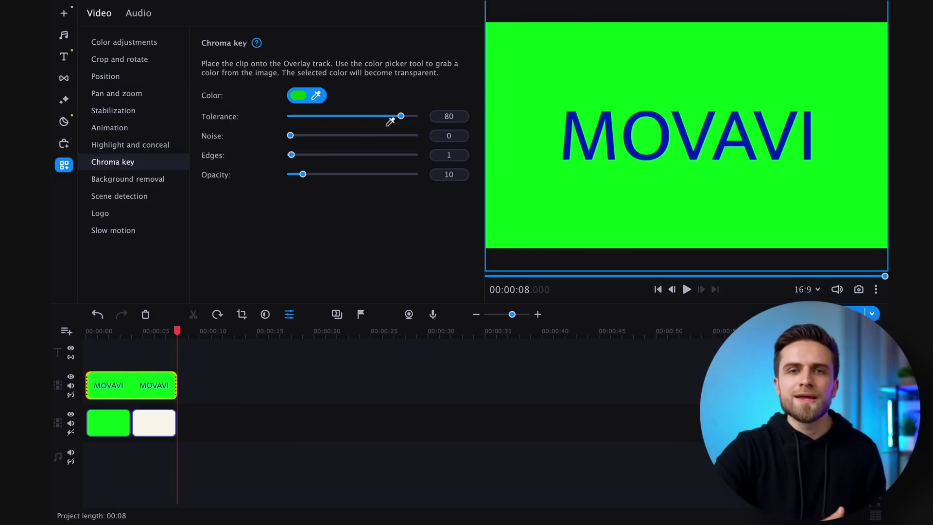
# Chroma-key the blue MOVAVI letters at tolerance 90 so they turn see-through
pyautogui.click(600, 129)
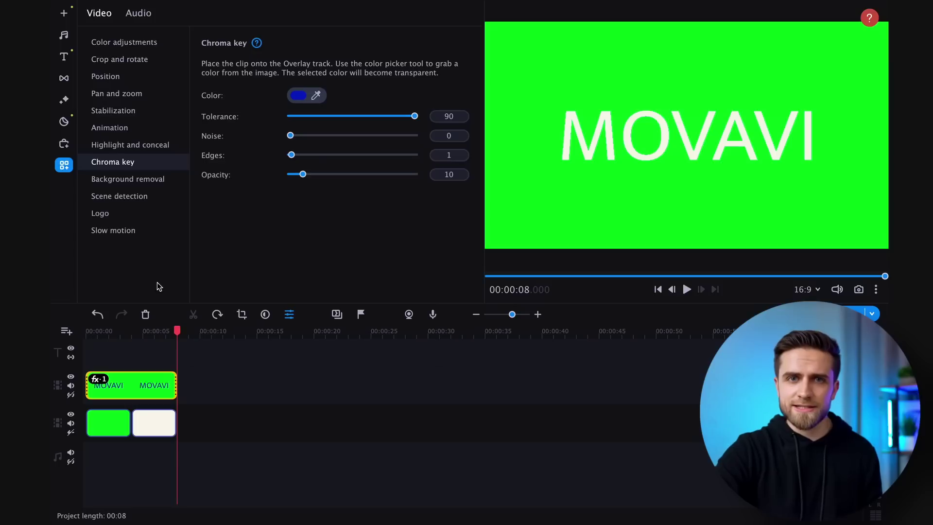
pyautogui.click(65, 77)
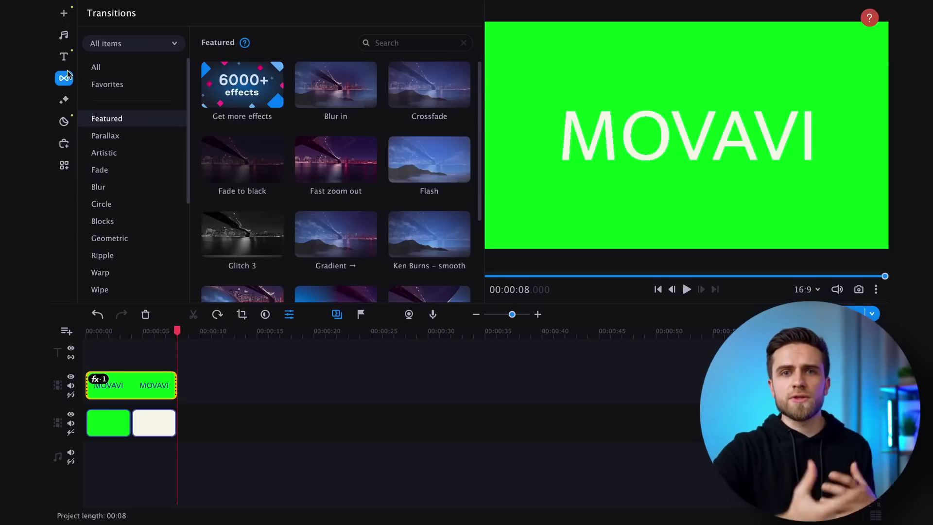
# Insert the Artistic Brush – rough transition between the green and white clips and preview it
pyautogui.click(123, 154)
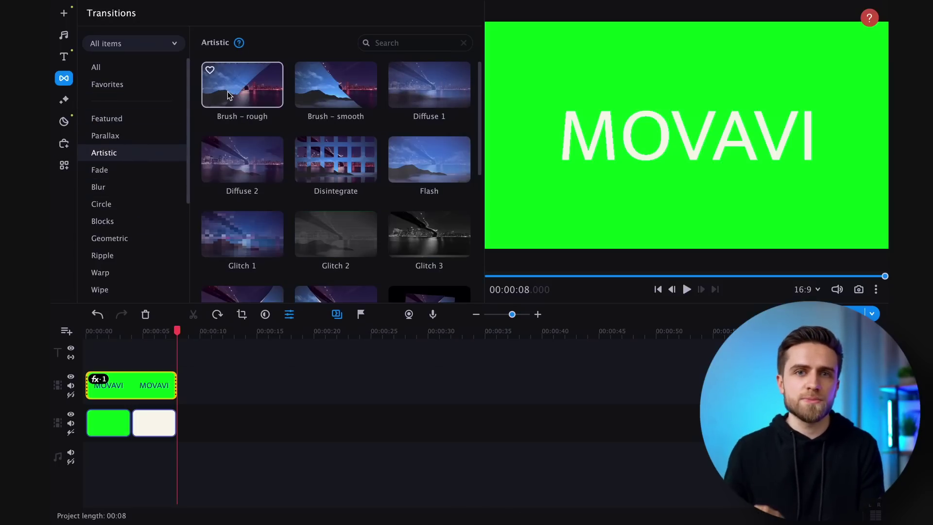
pyautogui.moveTo(228, 95)
pyautogui.mouseDown()
pyautogui.moveTo(130, 442)
pyautogui.moveTo(115, 432)
pyautogui.mouseUp()
pyautogui.click(129, 433)
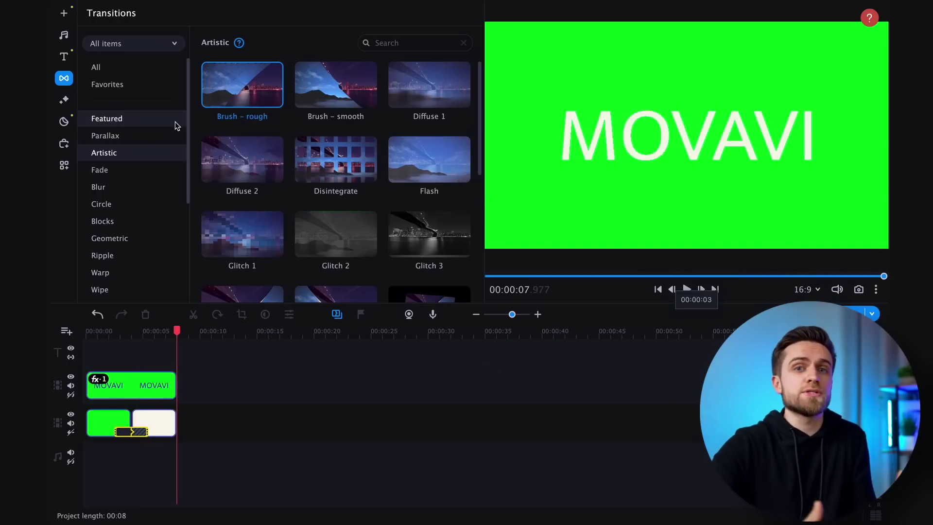
pyautogui.click(63, 165)
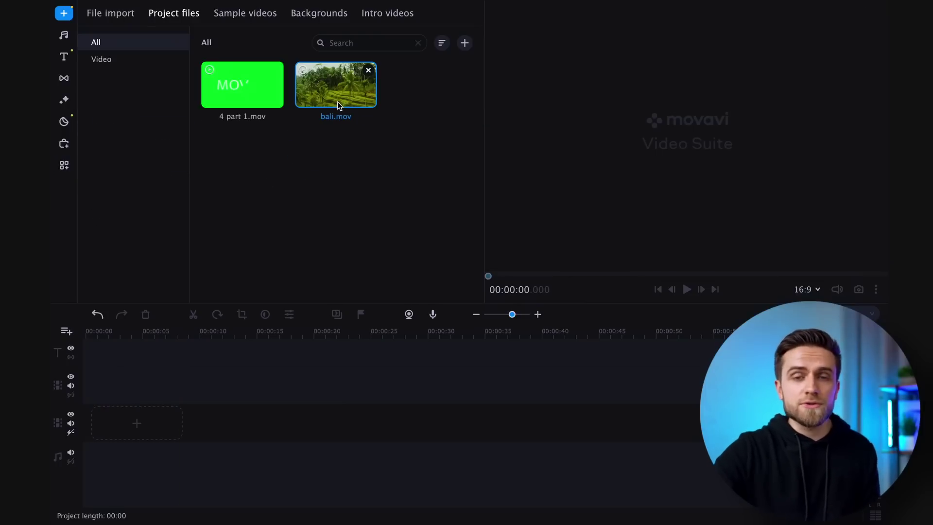
# Overlay 4 part 1.mov on bali.mov and key out its green to reveal the rice field
pyautogui.moveTo(336, 83); pyautogui.dragTo(77, 434)
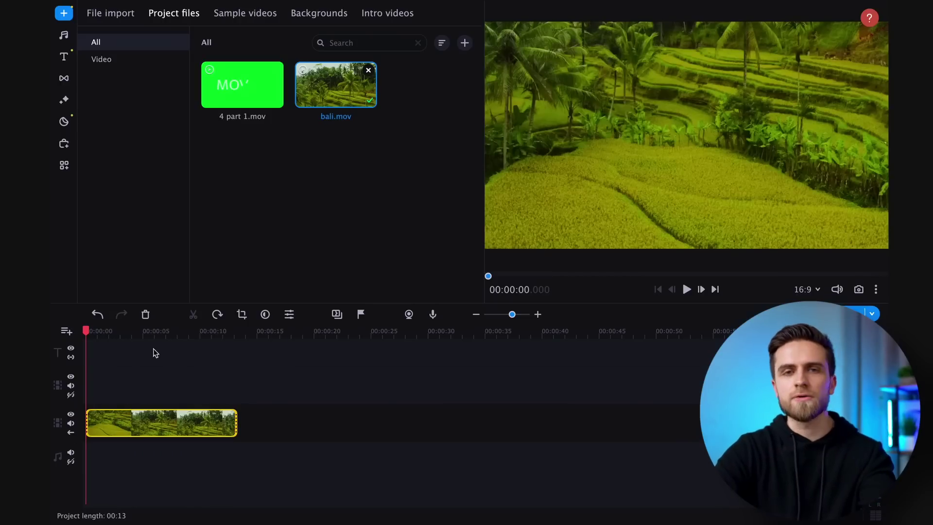
pyautogui.moveTo(259, 100); pyautogui.dragTo(122, 389)
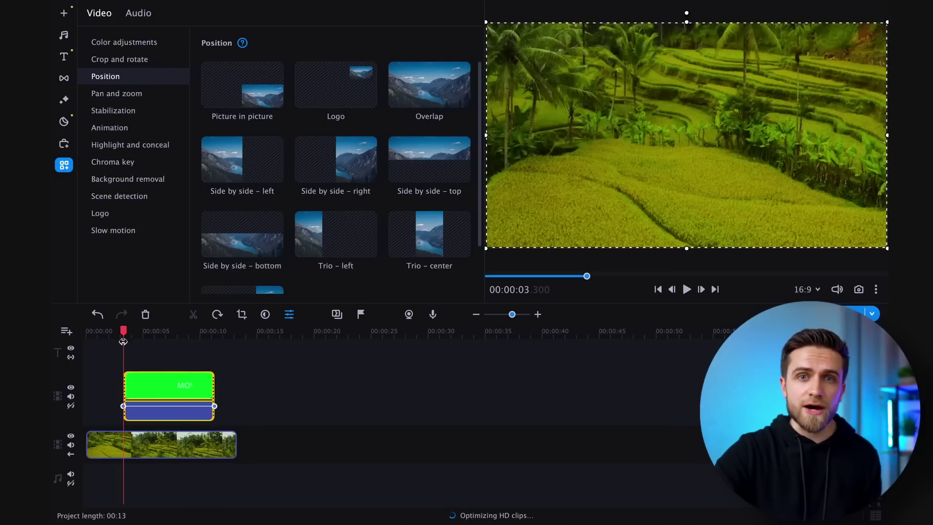
pyautogui.moveTo(123, 335); pyautogui.dragTo(142, 334)
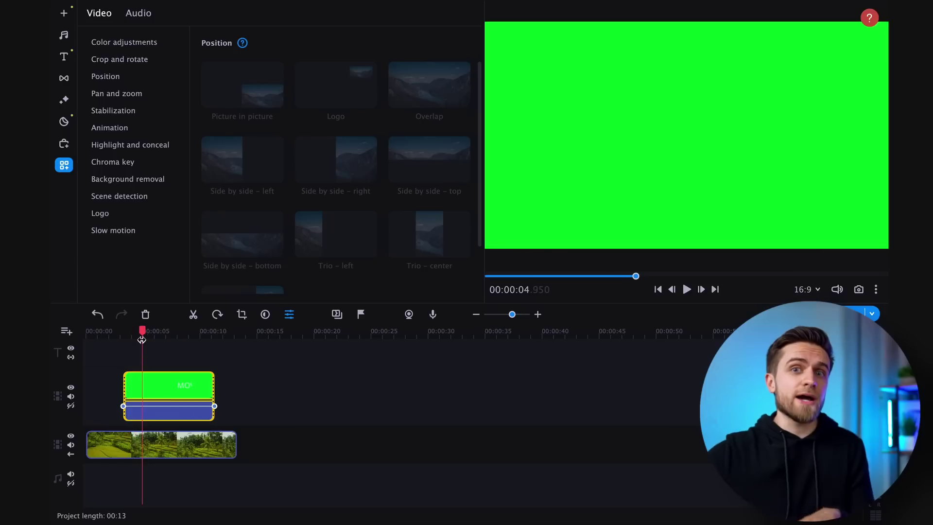
pyautogui.click(113, 162)
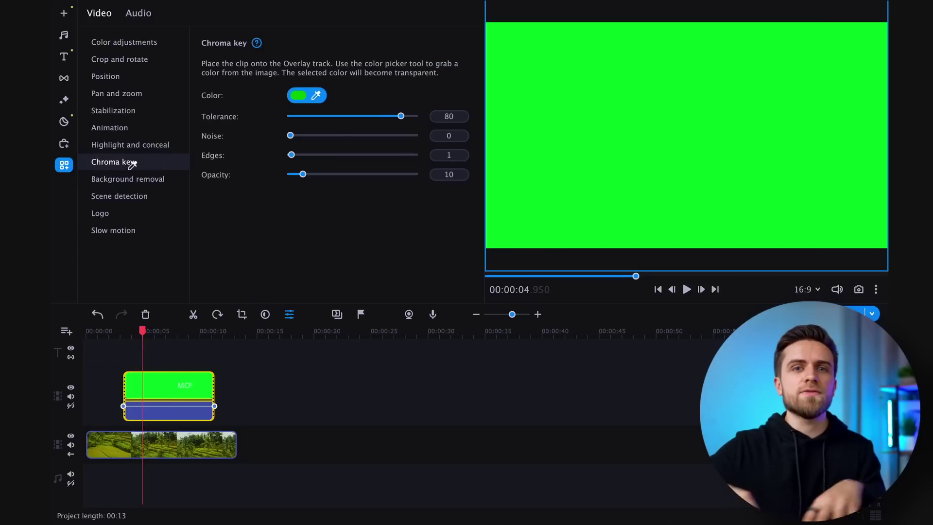
pyautogui.click(615, 63)
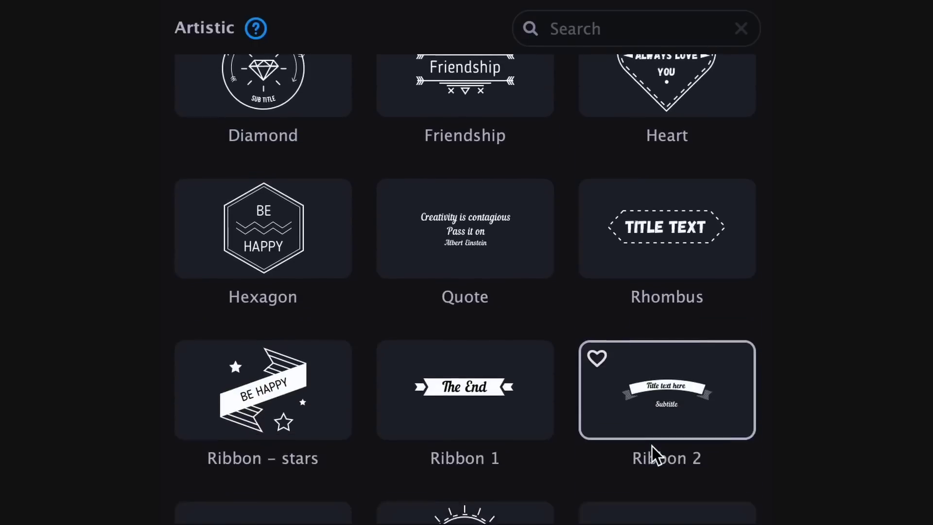
pyautogui.scroll(-4, 652, 446)
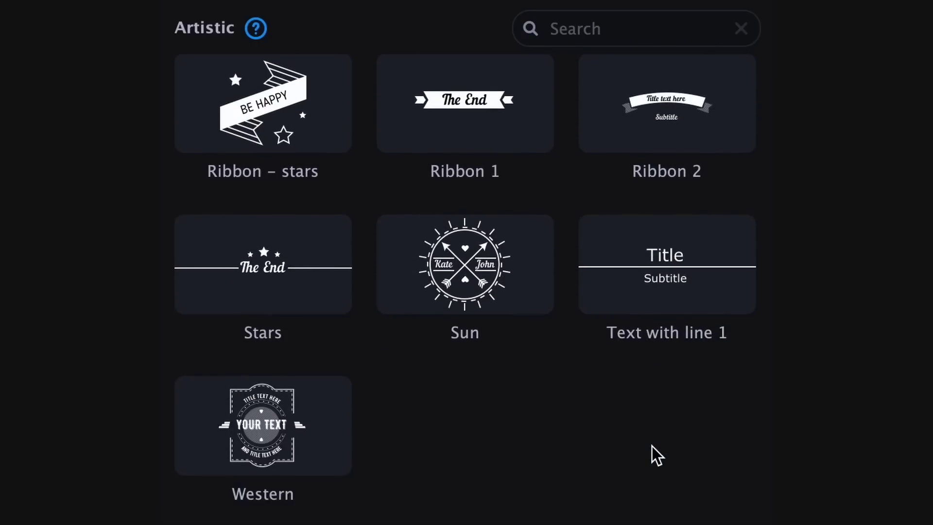
# Scroll through the Artistic titles and newer presets while previewing the giraffe clip's Instagram title
pyautogui.scroll(4, 652, 447)
pyautogui.scroll(5, 652, 446)
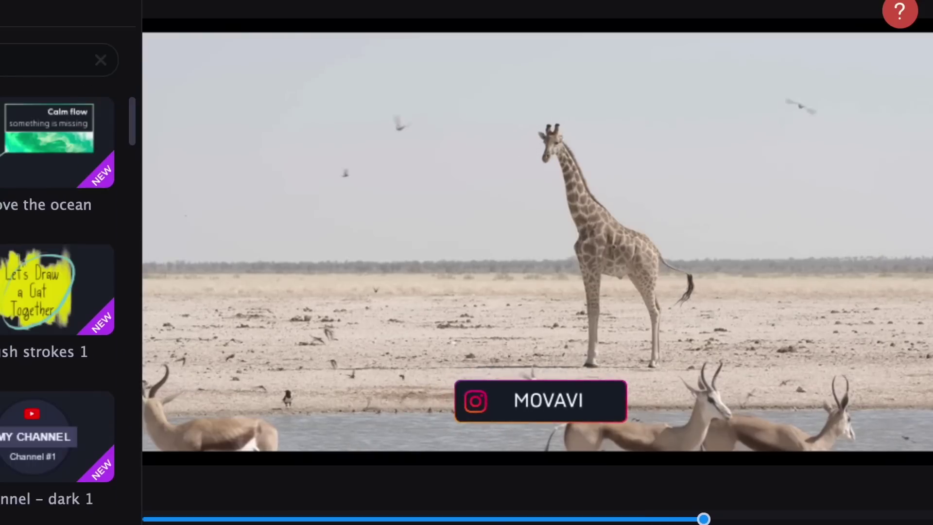
pyautogui.scroll(-10, 57, 292)
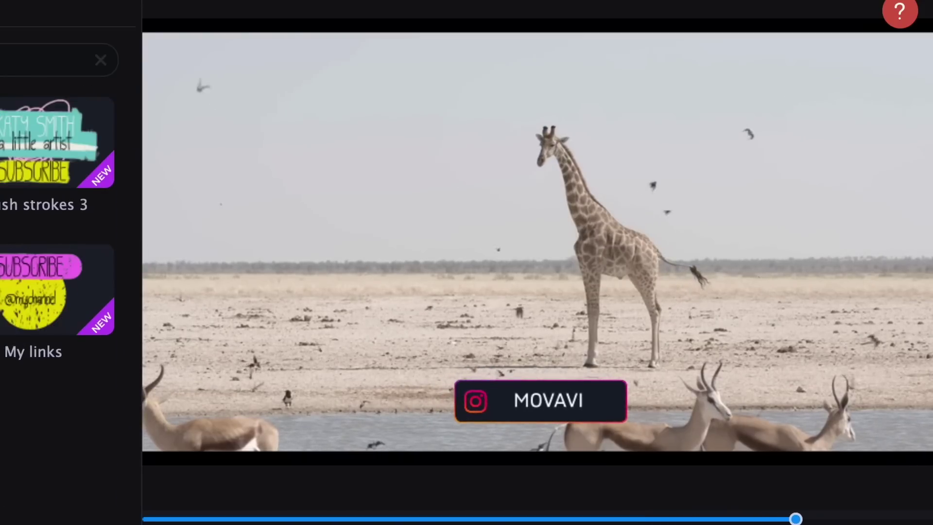
pyautogui.scroll(10, 57, 291)
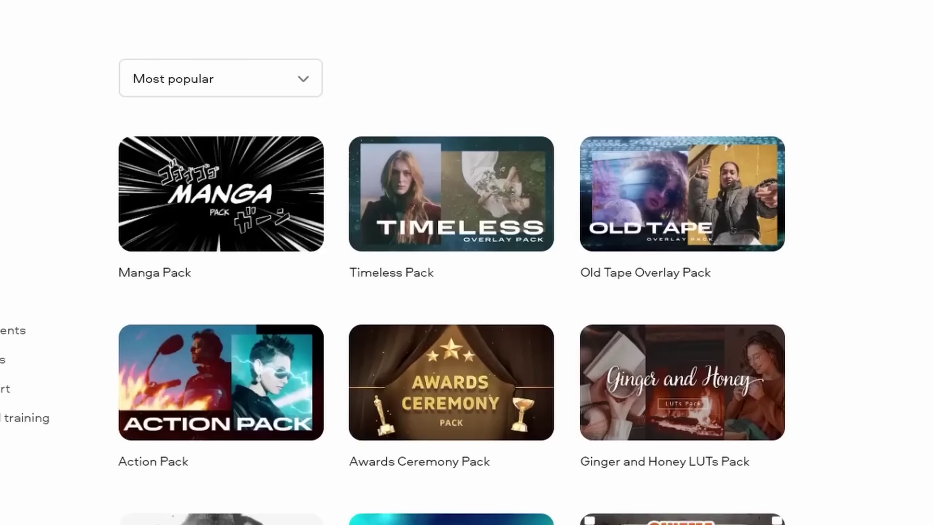
pyautogui.scroll(-4, 452, 262)
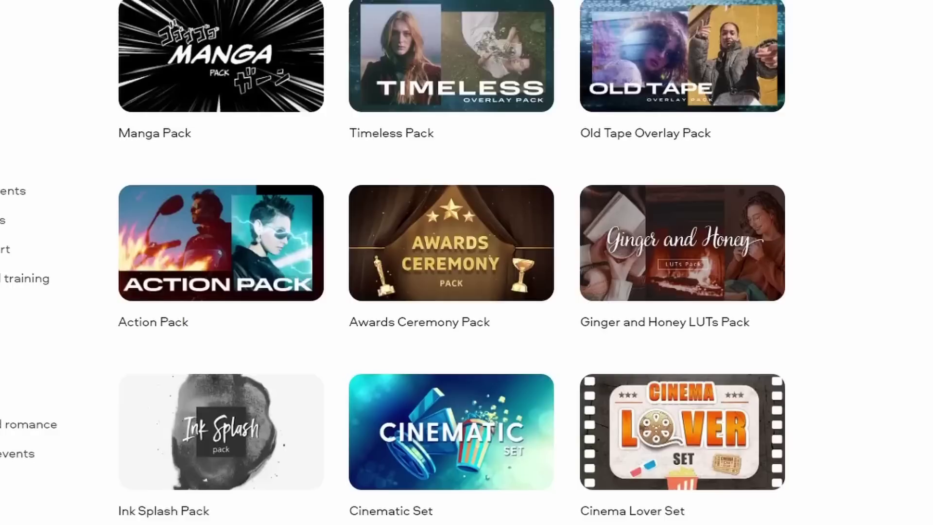
# Scroll the Effects Store to packs like Ink Splash, Cinematic Set, VHS Intro and Smart Filters
pyautogui.scroll(-6, 452, 263)
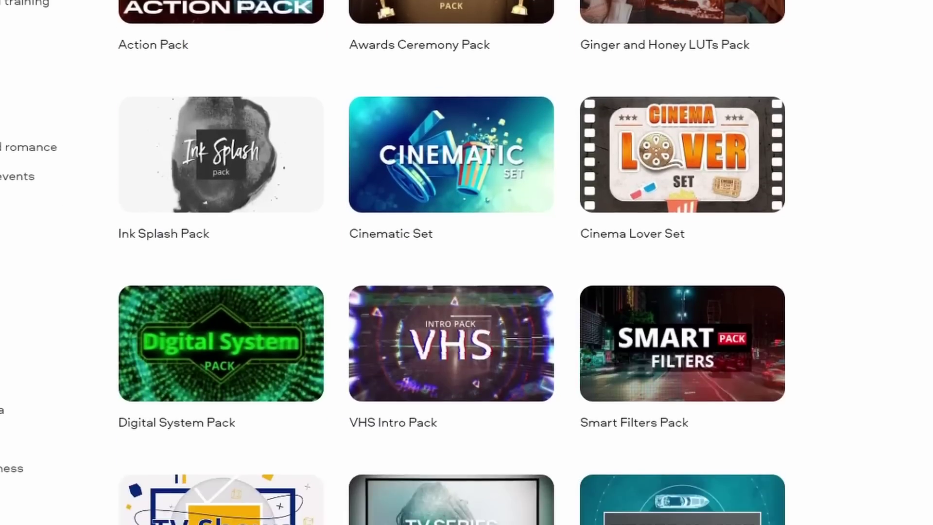